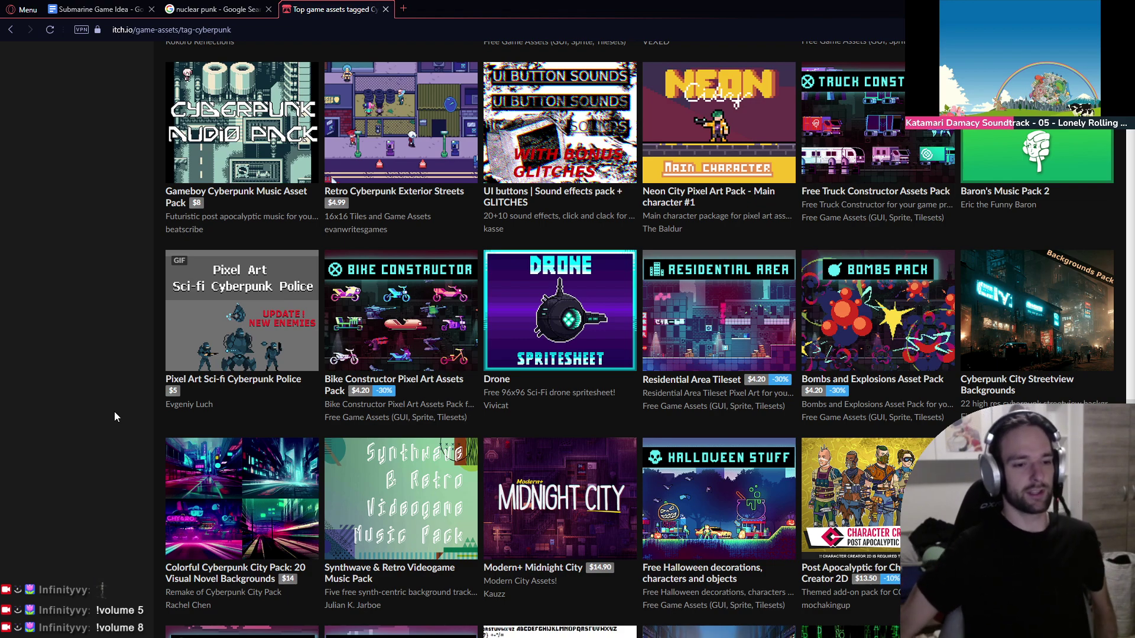
Step: Browse the cyberpunk-tagged game assets listing on itch.io for art that suits the game's style
mouse_move(543, 367)
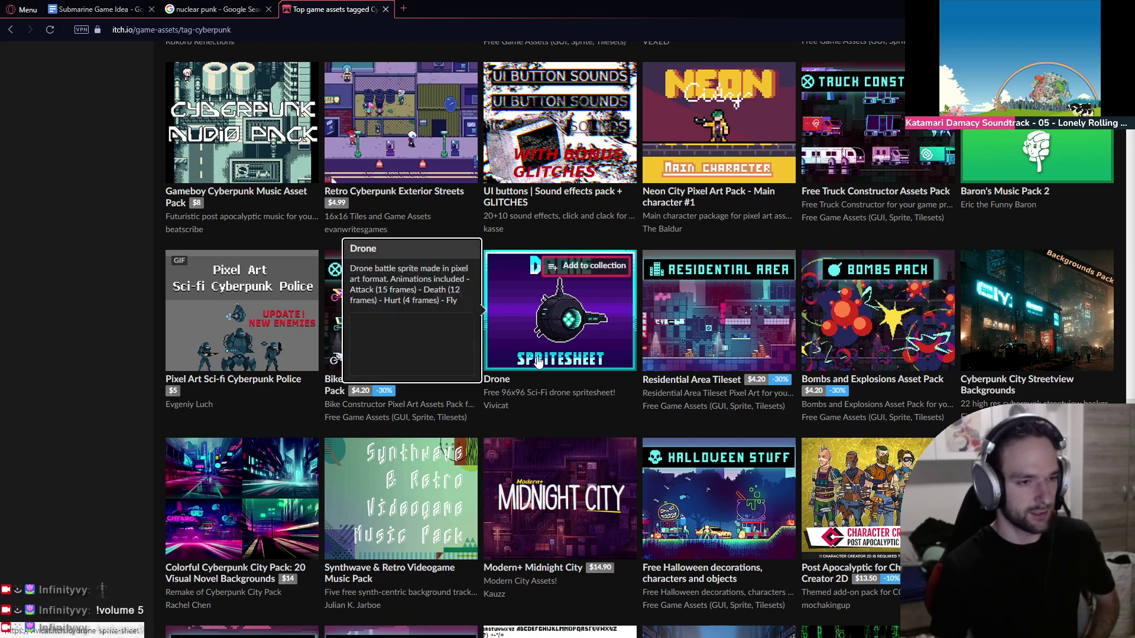
scroll(542, 367, down, 1)
mouse_move(749, 296)
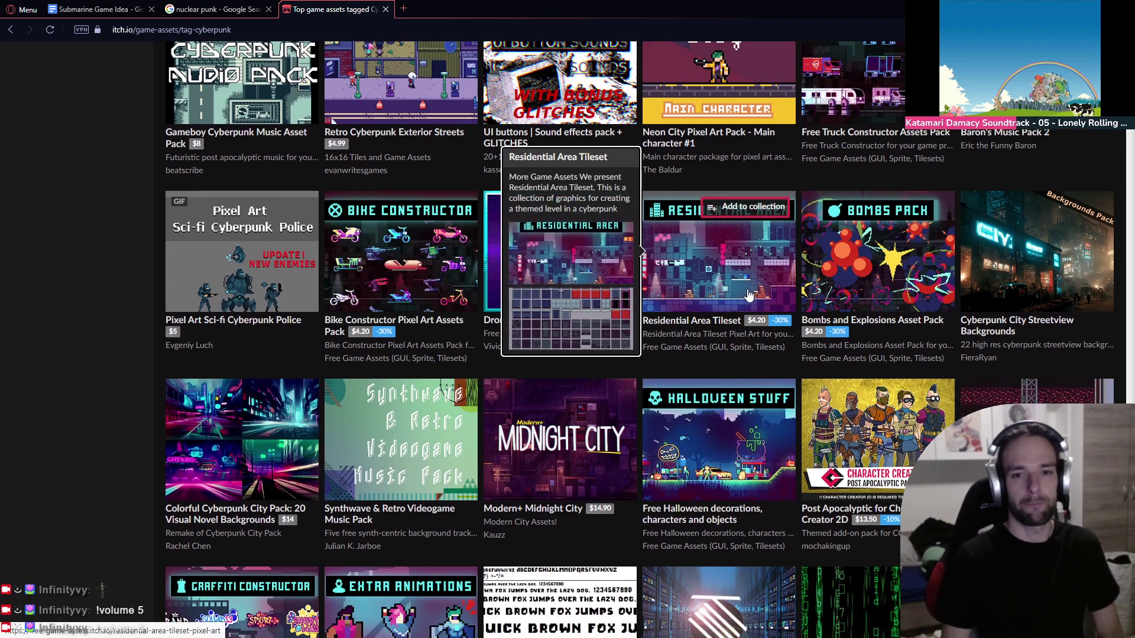
scroll(650, 355, down, 2)
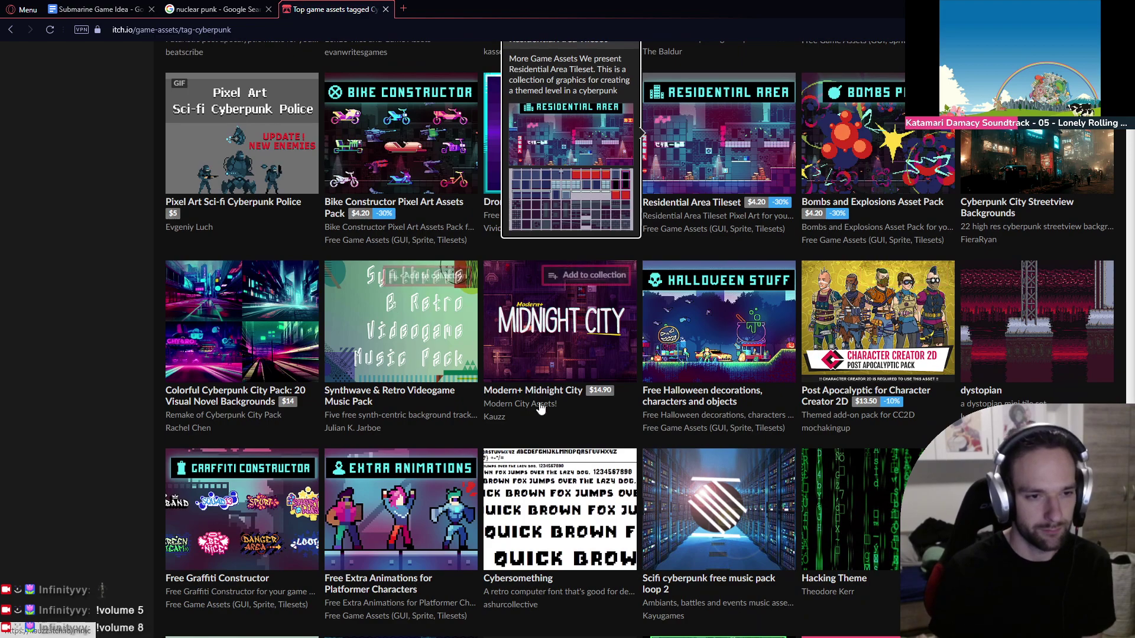
scroll(98, 393, down, 2)
scroll(98, 391, down, 4)
scroll(97, 390, down, 3)
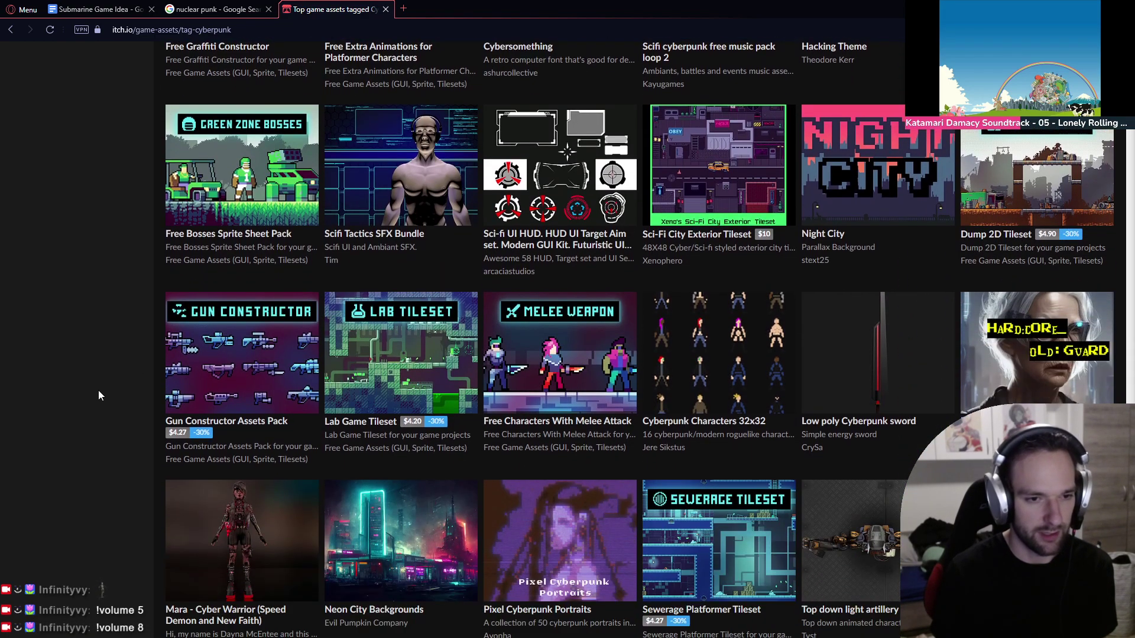
scroll(101, 390, down, 3)
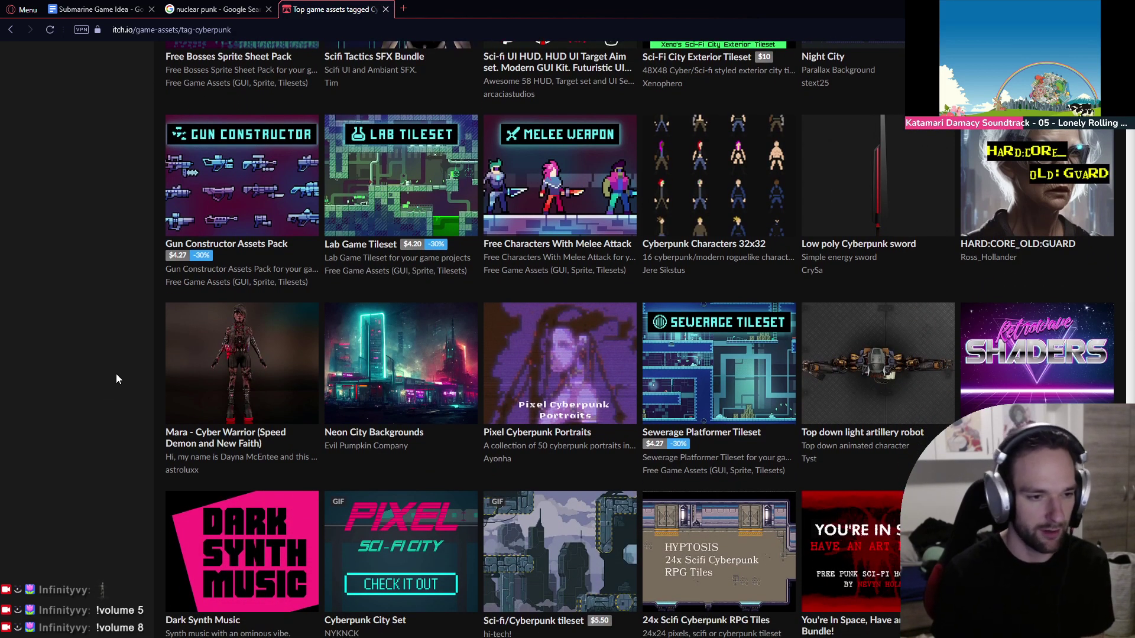
scroll(116, 378, down, 5)
scroll(117, 379, down, 3)
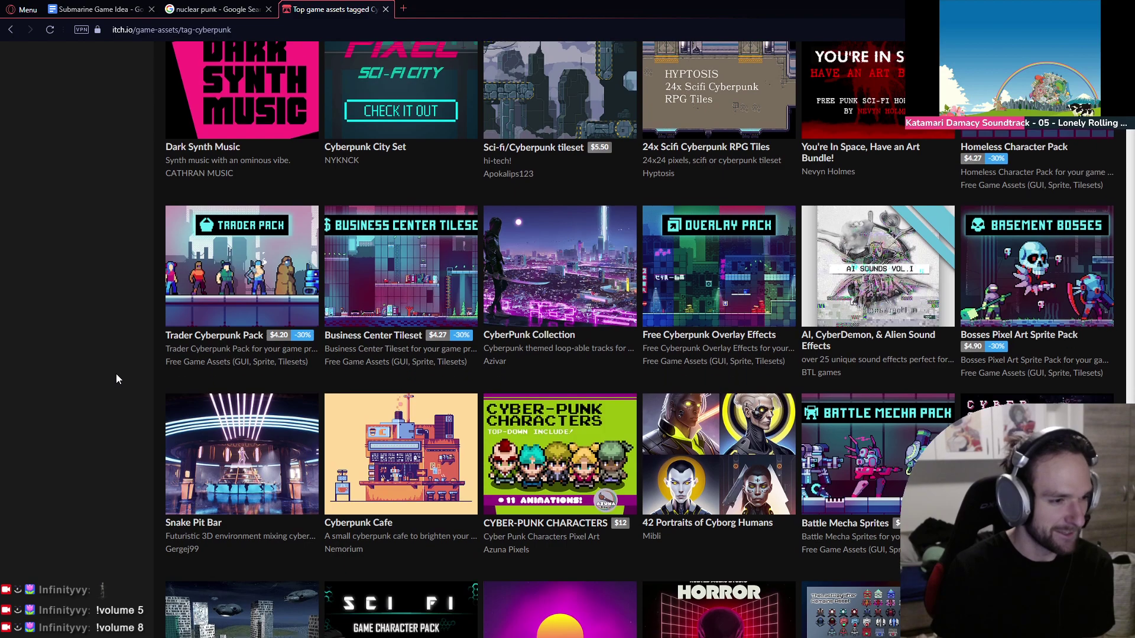
scroll(119, 381, down, 2)
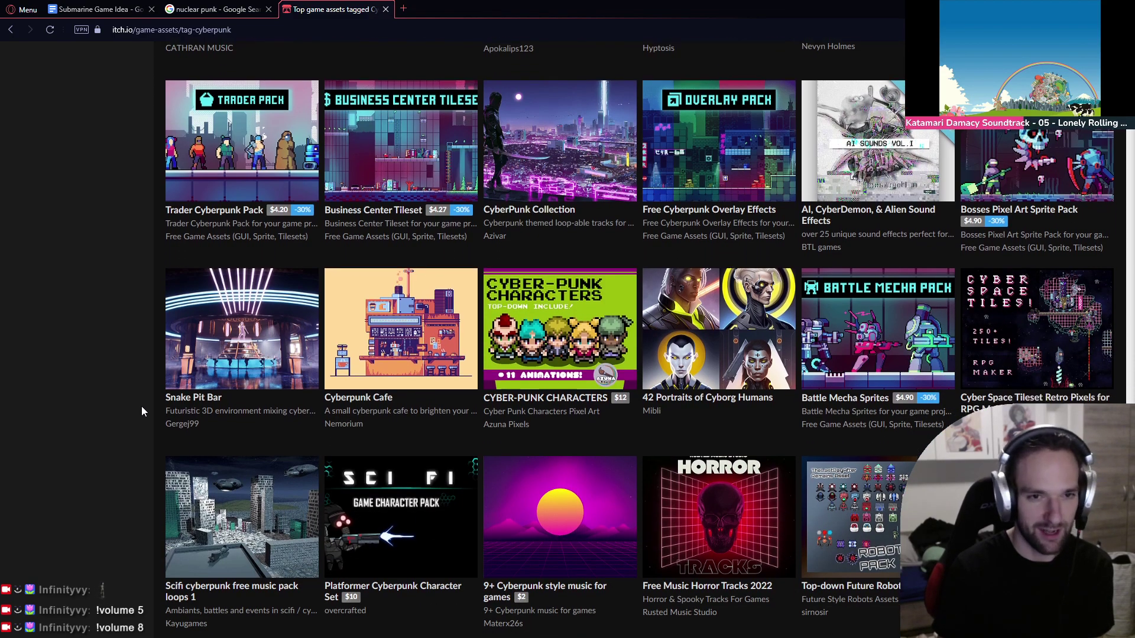
scroll(140, 408, down, 2)
scroll(141, 406, down, 3)
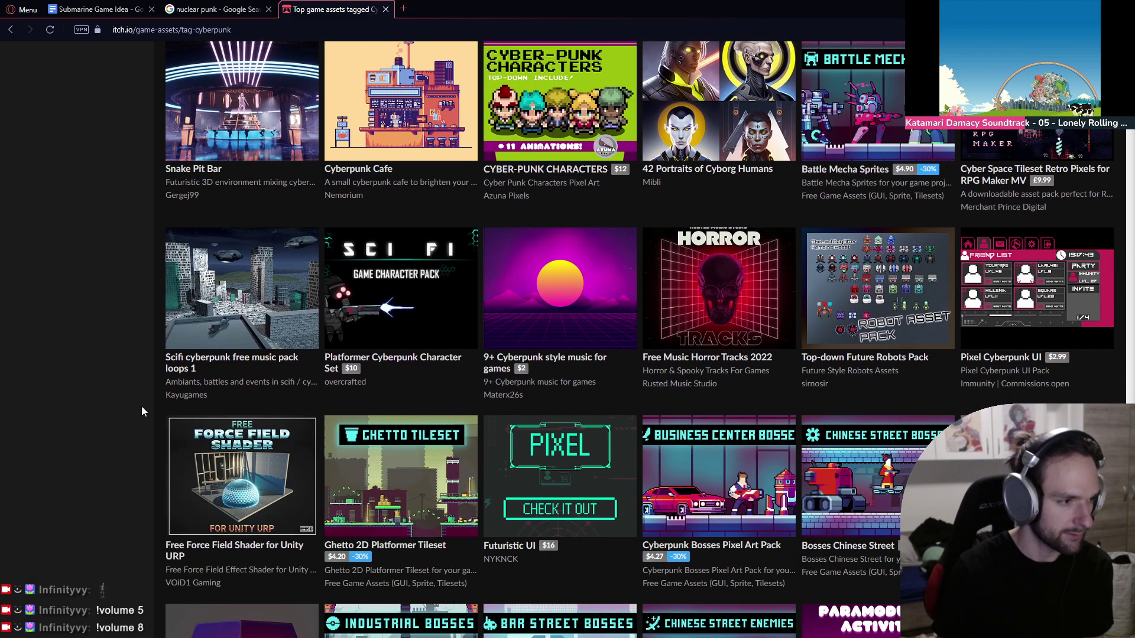
scroll(140, 406, down, 3)
scroll(140, 406, down, 2)
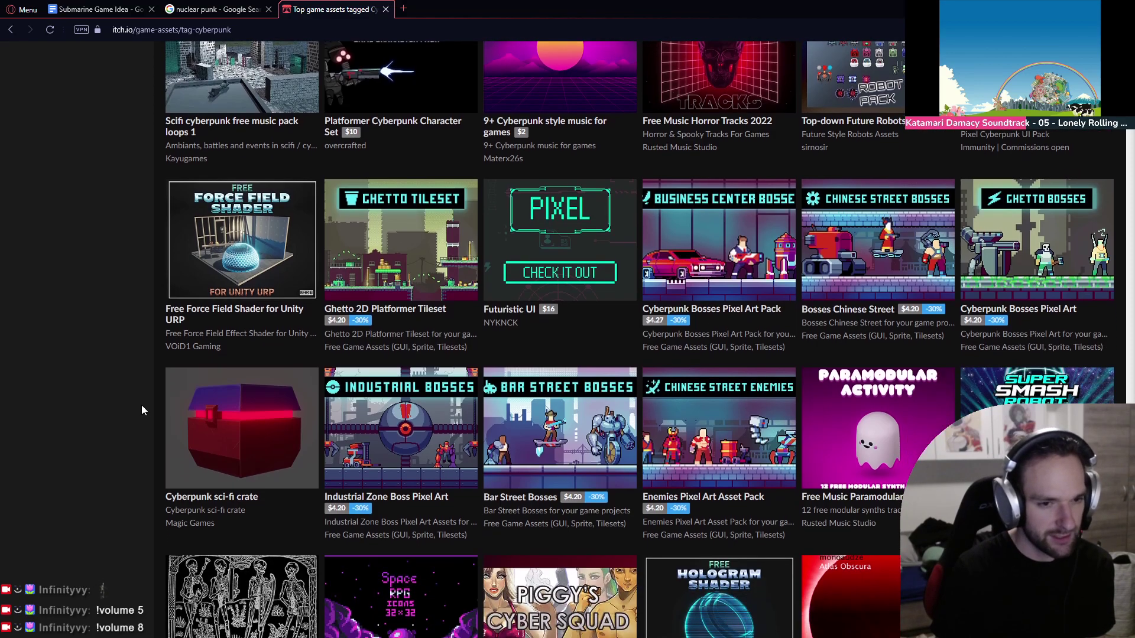
scroll(141, 406, down, 3)
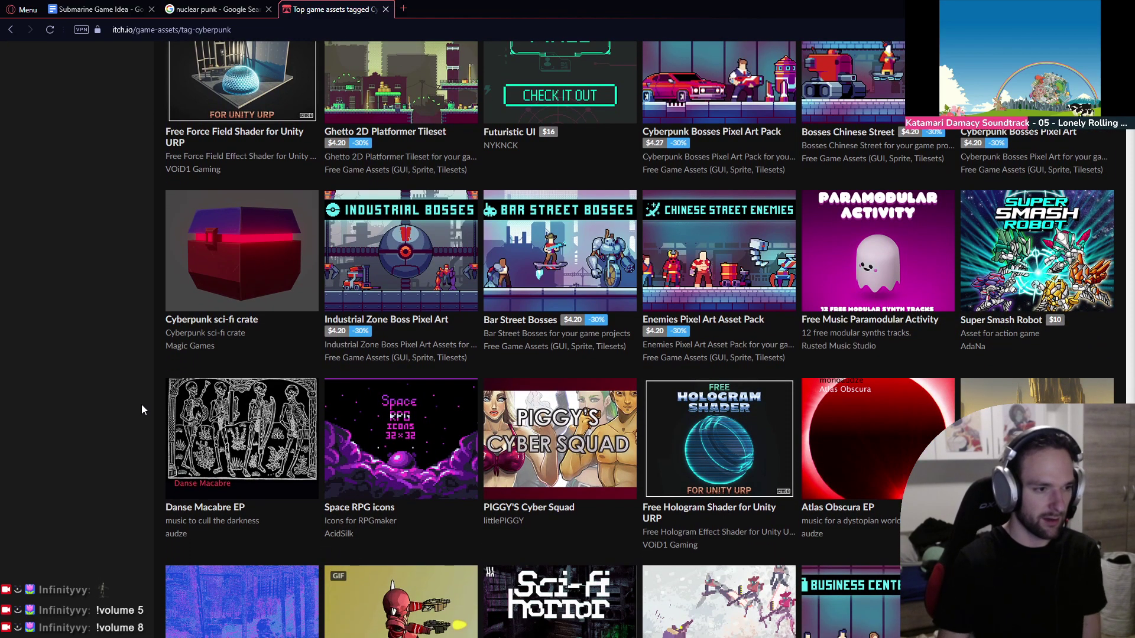
scroll(141, 406, down, 2)
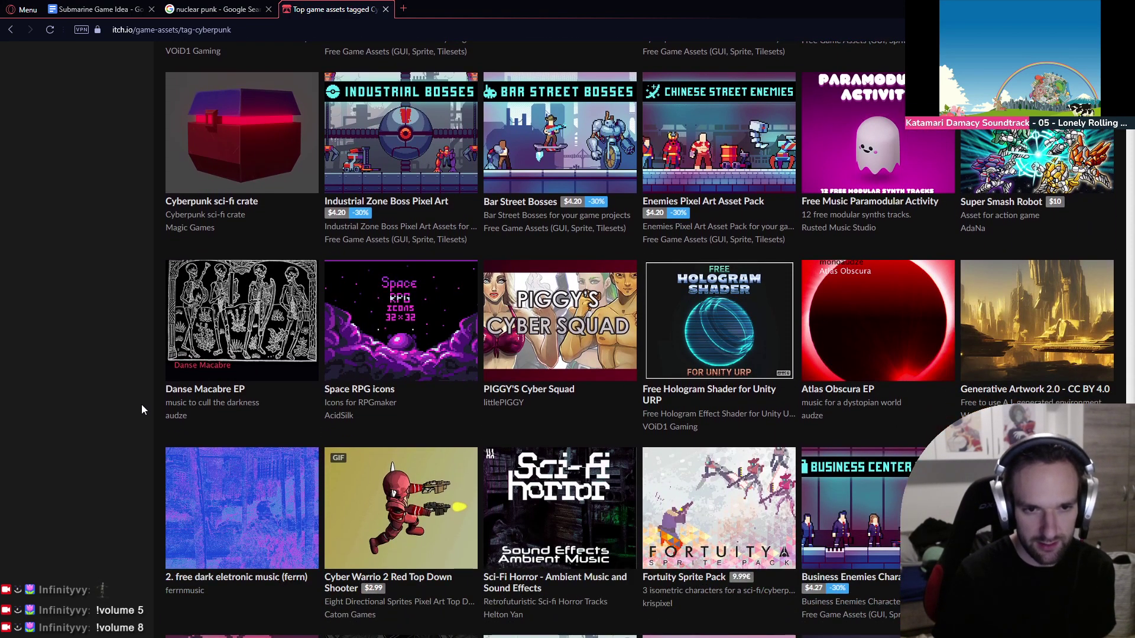
Step: Open the Generative Artwork 2.0 - CC BY 4.0 asset in a separate tab and review its description and images
middle_click(1040, 346)
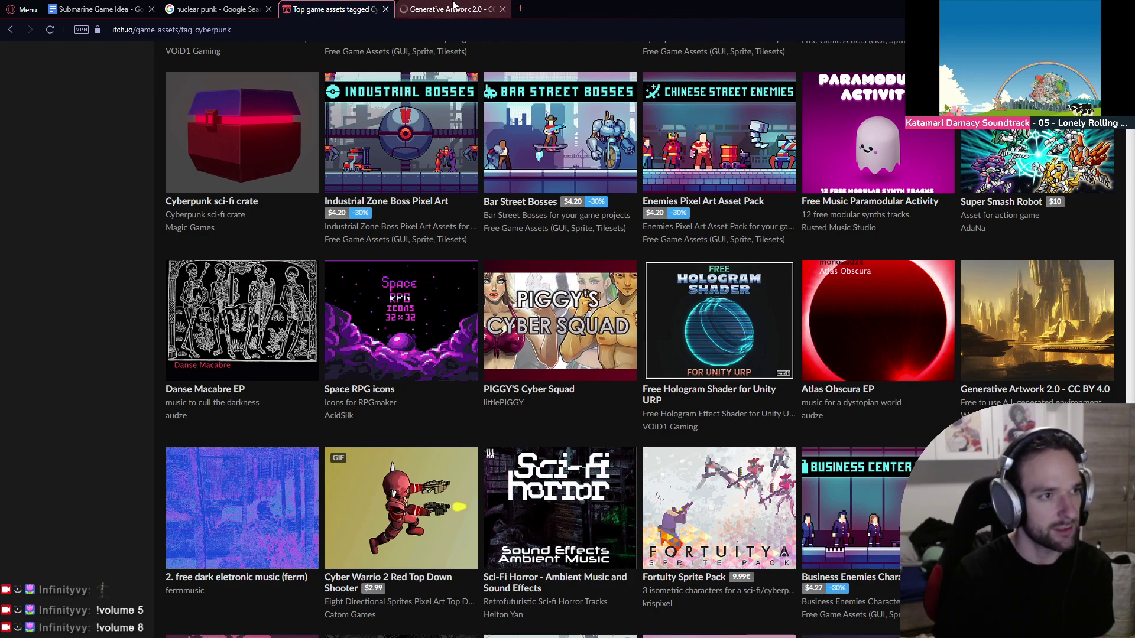
click(453, 7)
scroll(663, 428, down, 3)
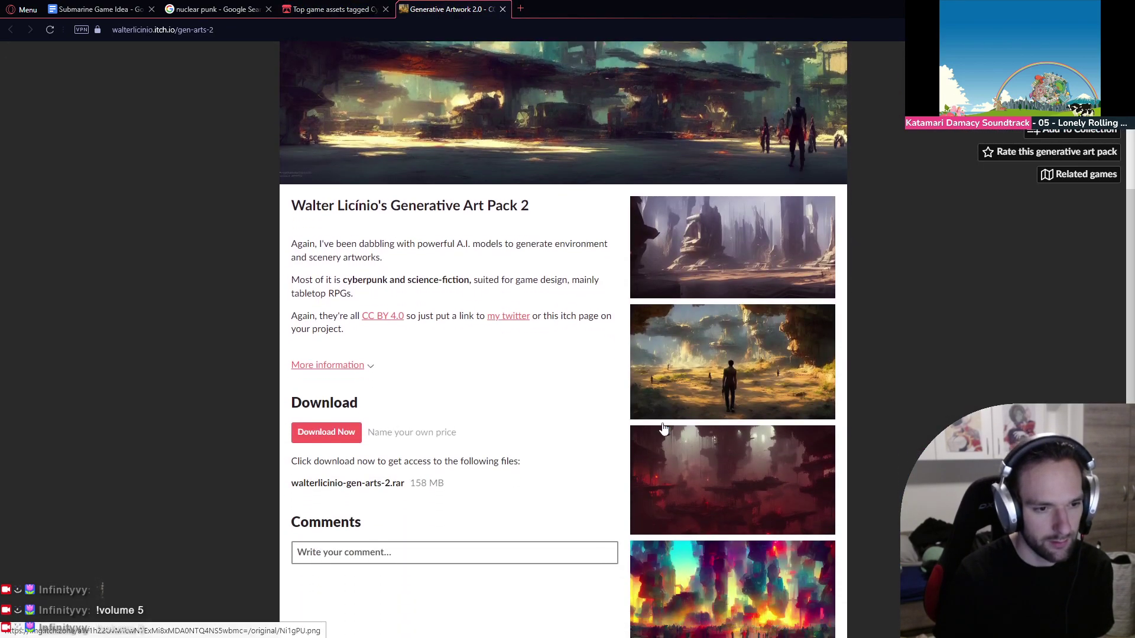
scroll(681, 424, up, 5)
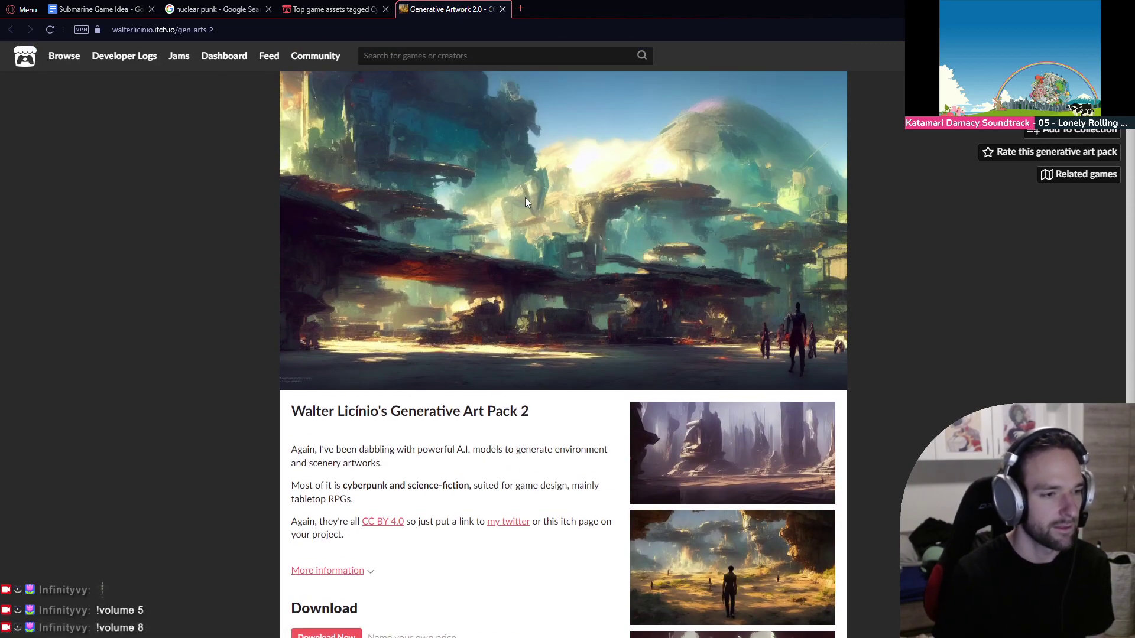
scroll(729, 384, down, 2)
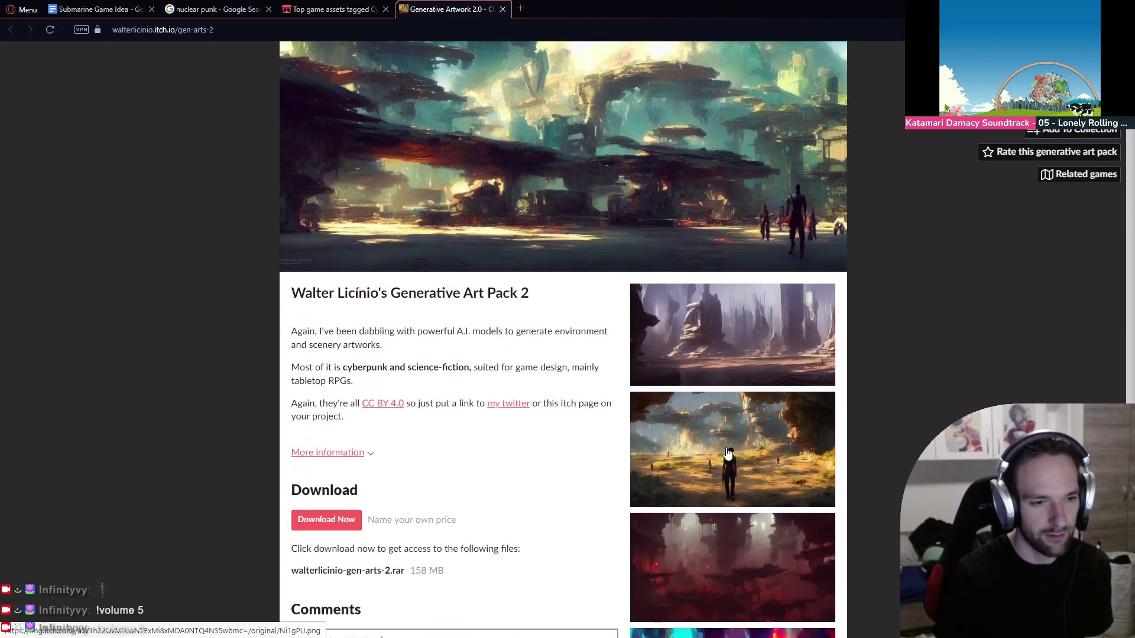
scroll(729, 384, down, 3)
Step: View enlarged previews of the dark red ruins artwork and the multicoloured city artwork, closing each one
click(644, 425)
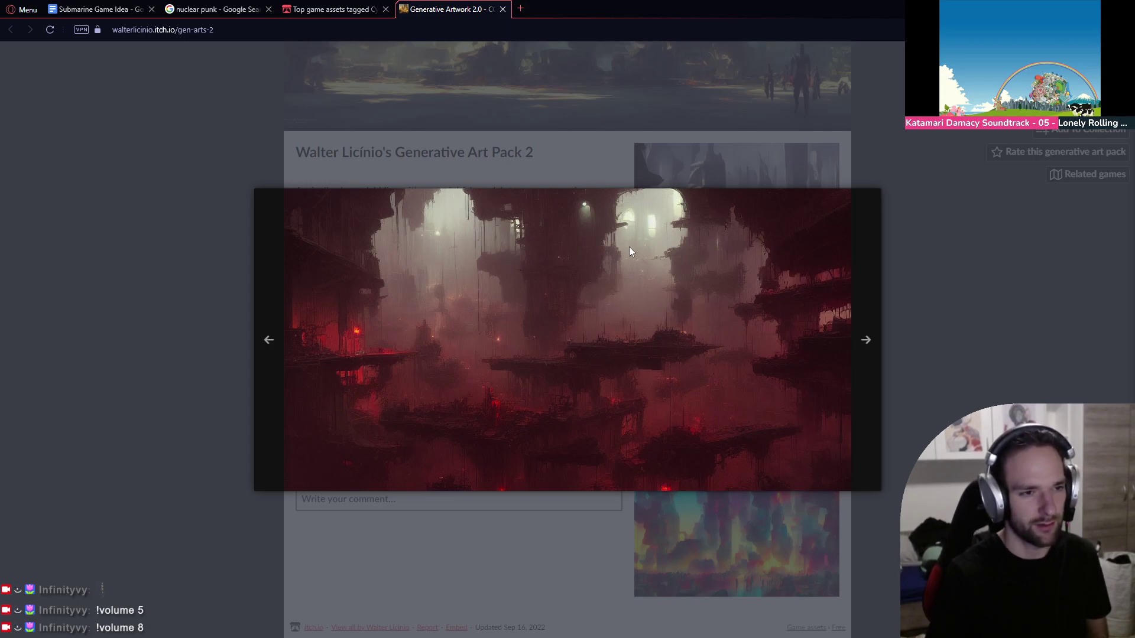
click(496, 579)
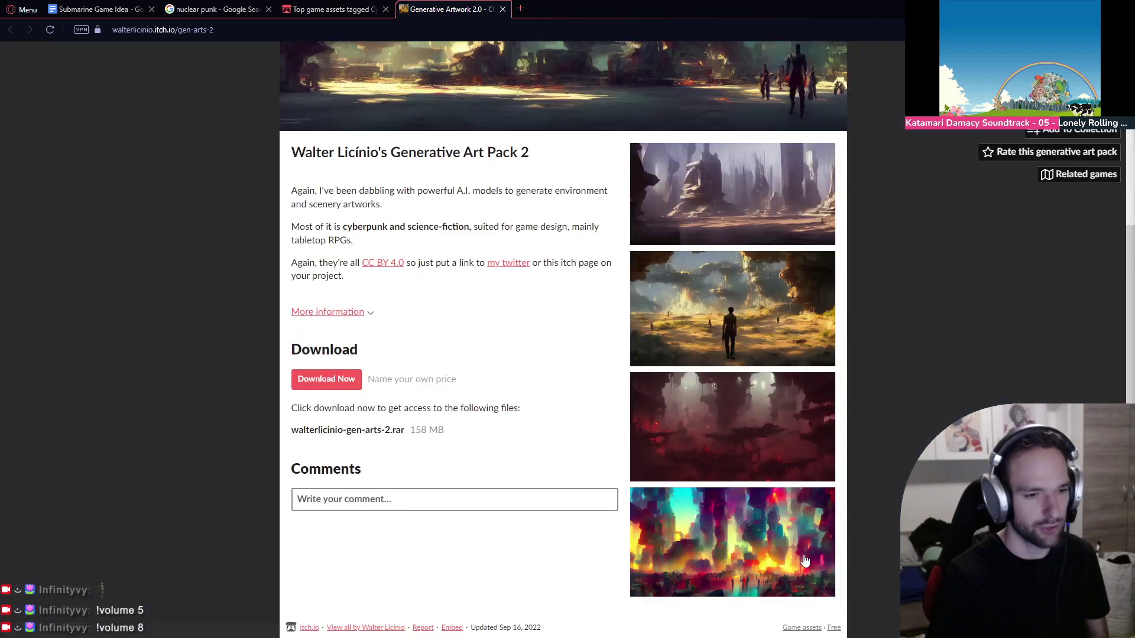
click(763, 503)
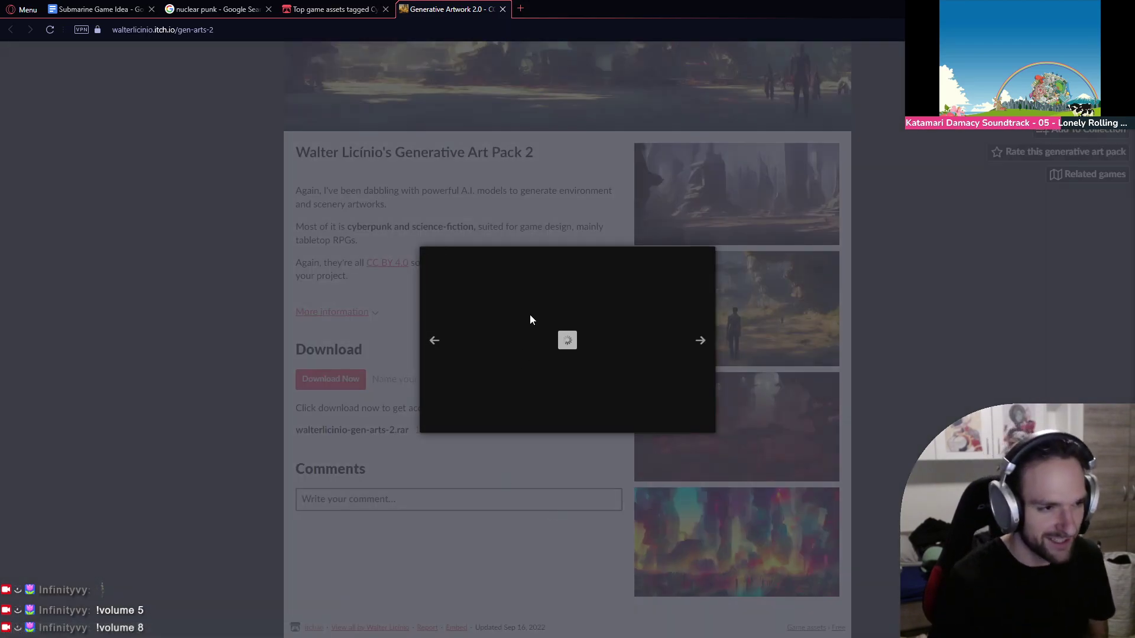
click(536, 554)
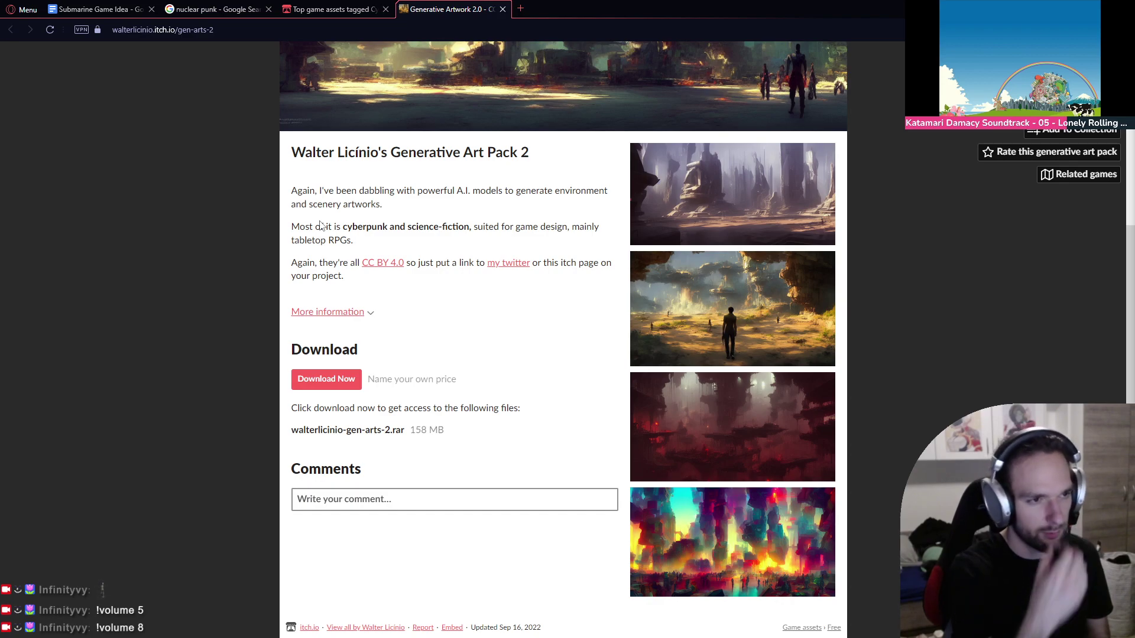
Step: Enlarge the golden desert artwork, go through the following gallery images, then close the viewer and return to the page's header artwork
click(778, 308)
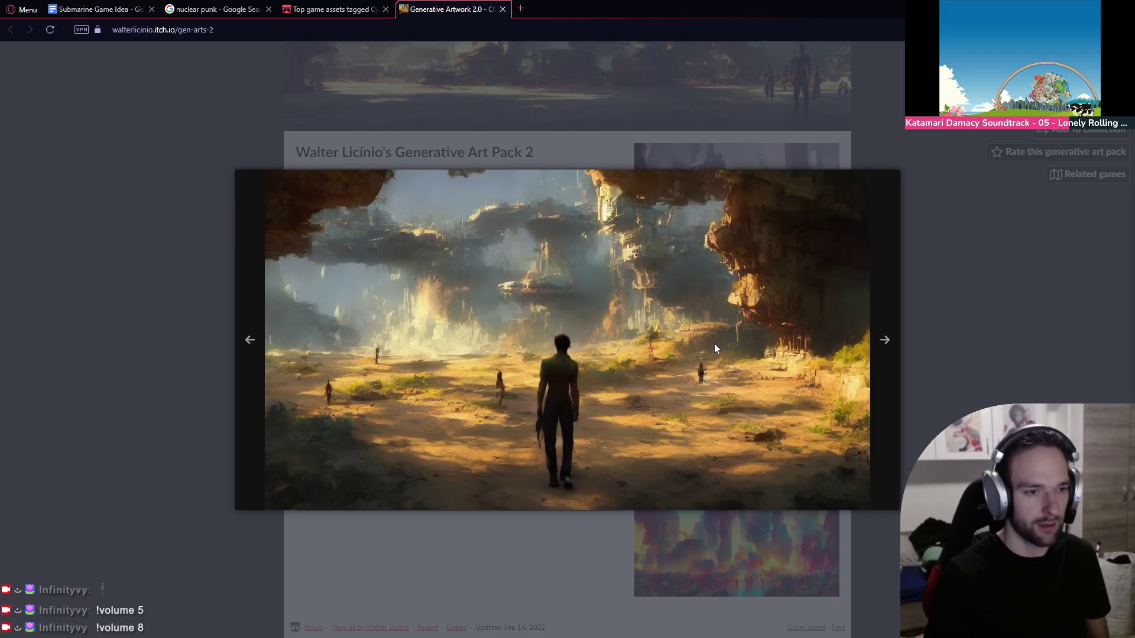
click(888, 341)
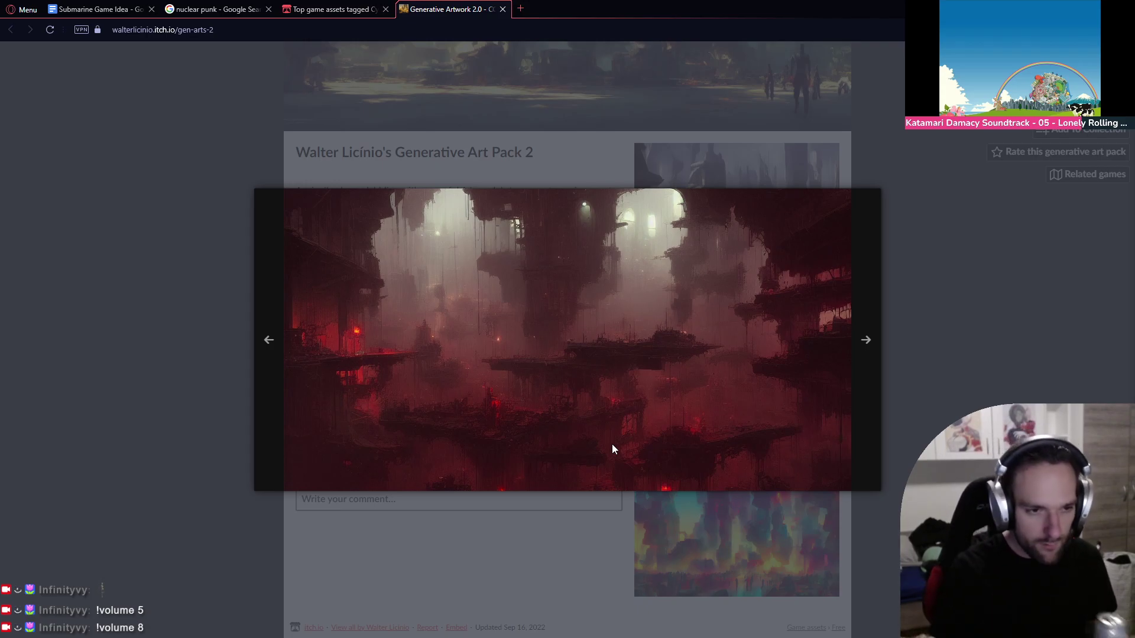
click(866, 340)
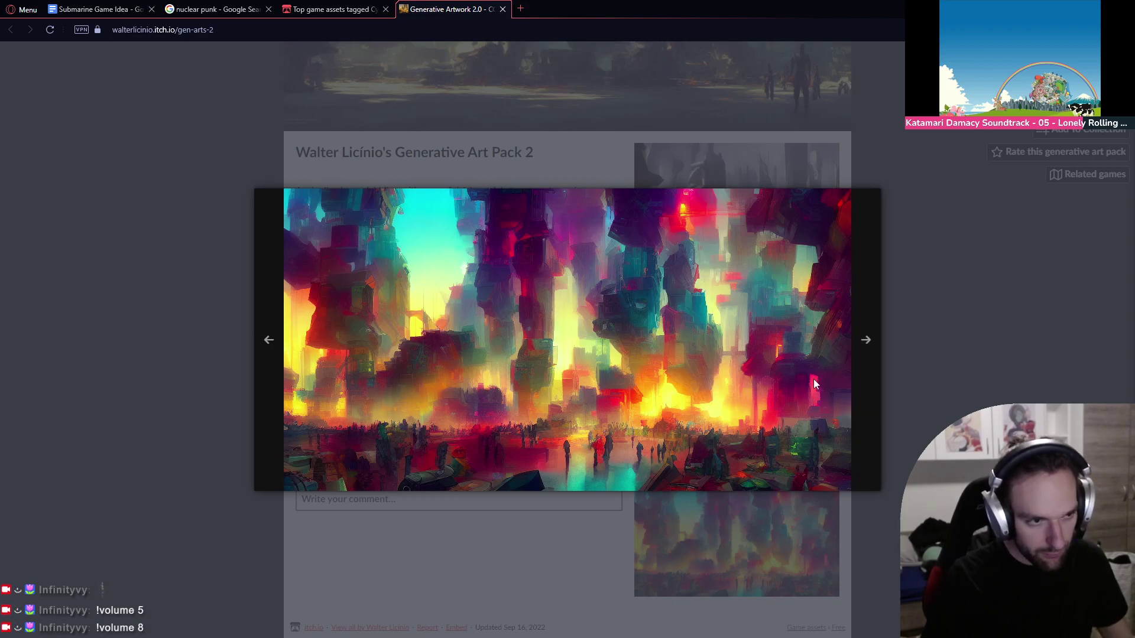
click(868, 352)
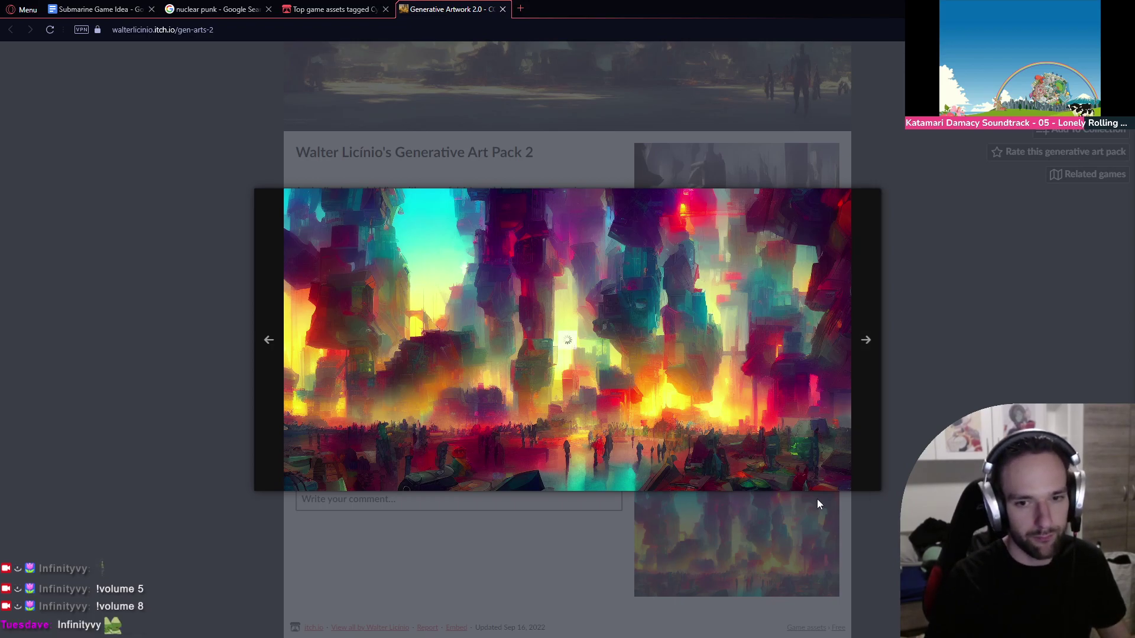
click(479, 545)
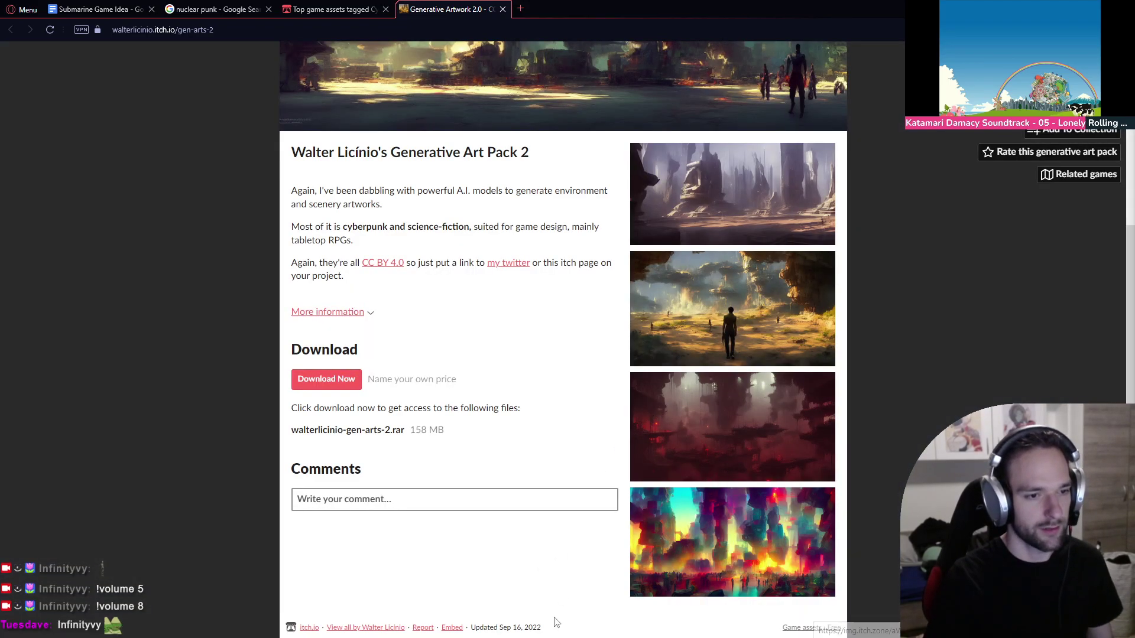
scroll(585, 541, up, 5)
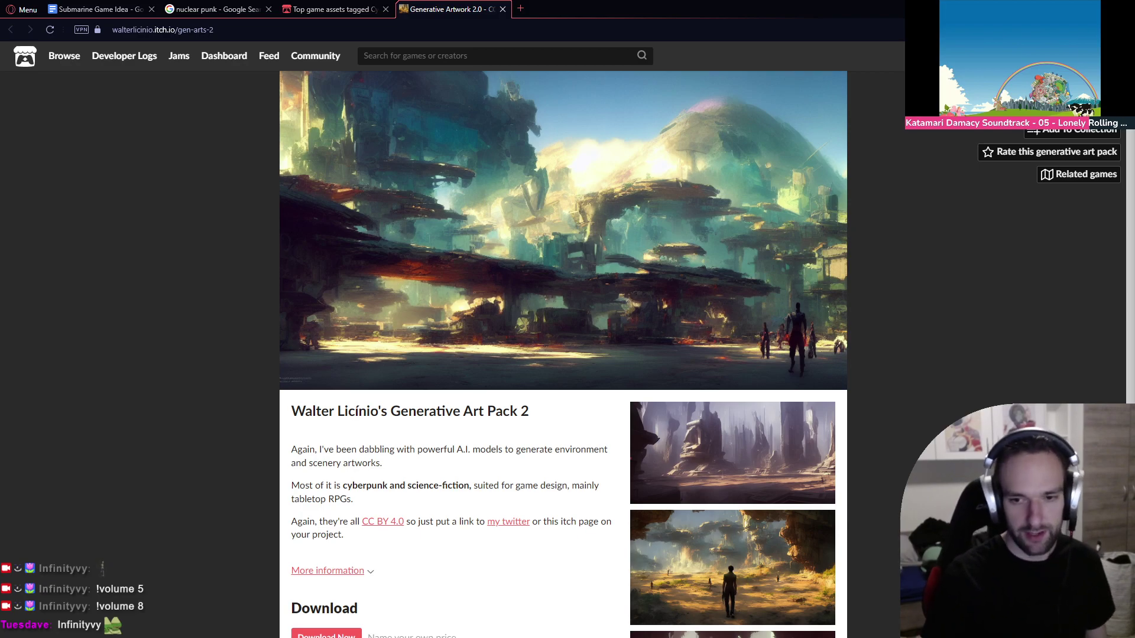
Step: Switch to the Unity editor and inspect the contents of the TutorialInfo and Settings folders under Assets
key(alt+Tab)
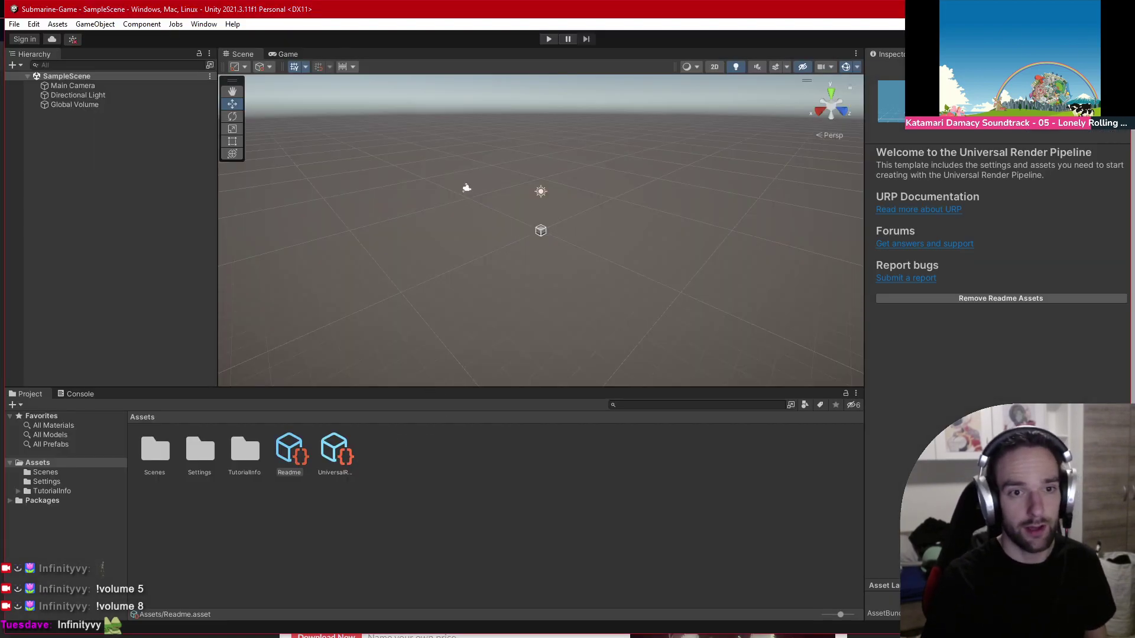
click(147, 424)
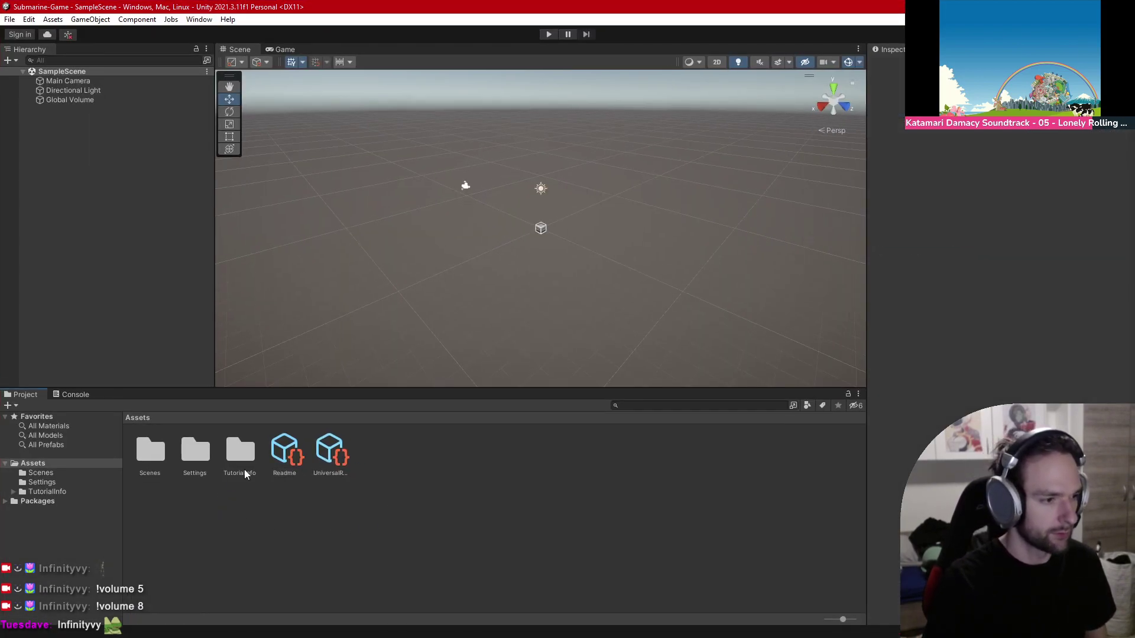
double_click(240, 452)
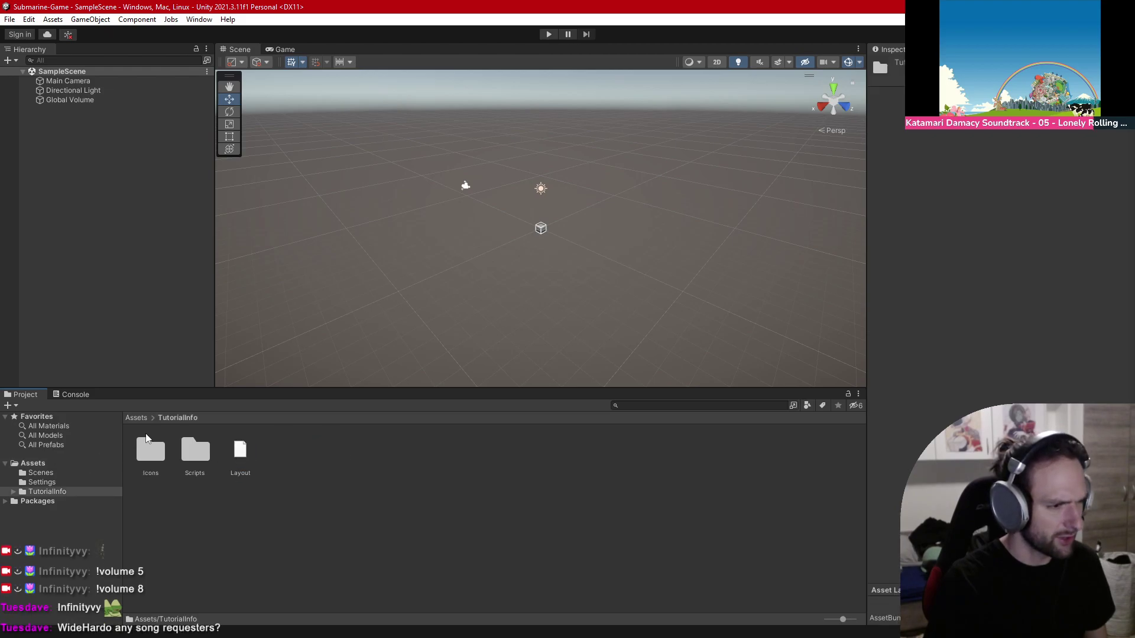
click(146, 421)
double_click(187, 460)
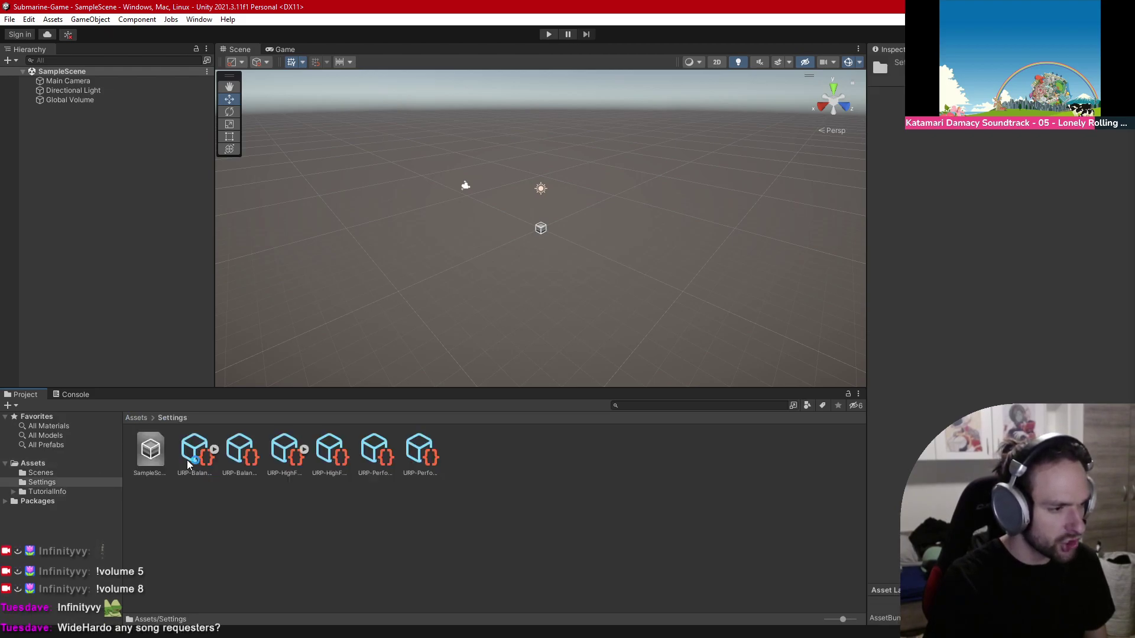
click(136, 418)
Step: Create a new folder named URP in the project's Assets folder
right_click(530, 463)
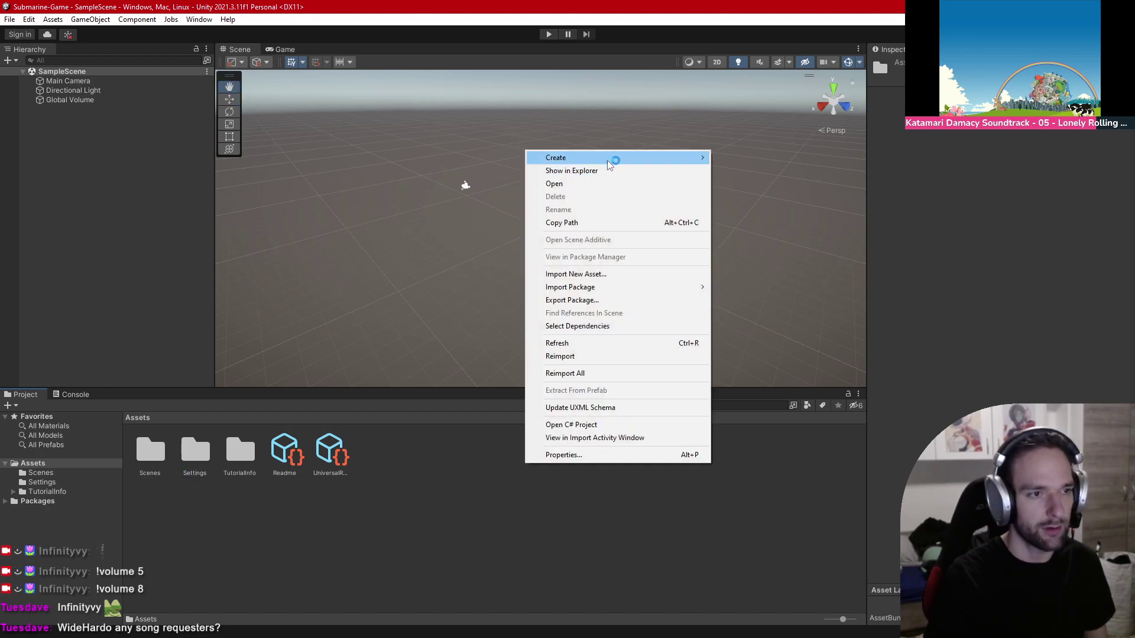
mouse_move(615, 158)
click(786, 38)
text(URP)
key(Return)
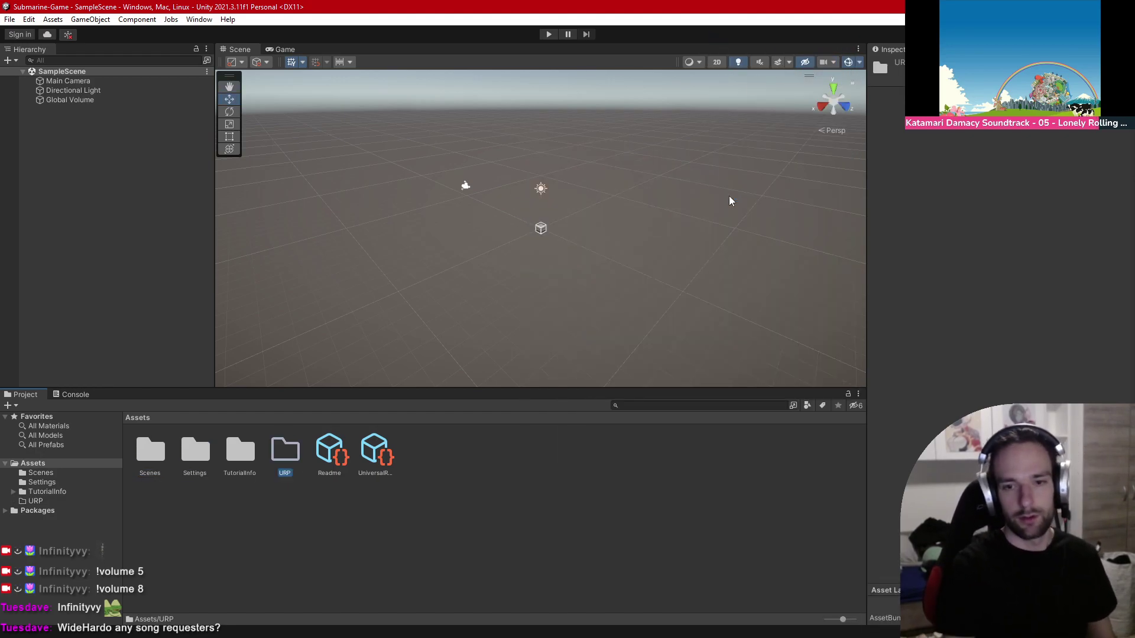
click(594, 499)
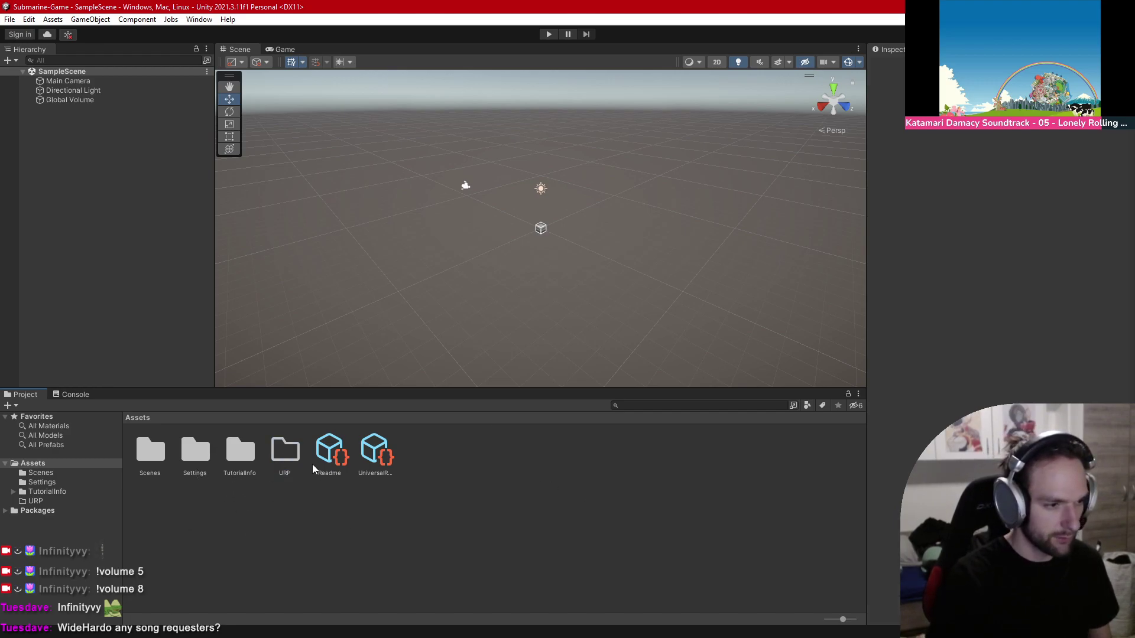
Step: Move the Readme and UniversalR... assets together with the TutorialInfo and Settings folders into the URP folder
click(333, 458)
ctrl+click(360, 467)
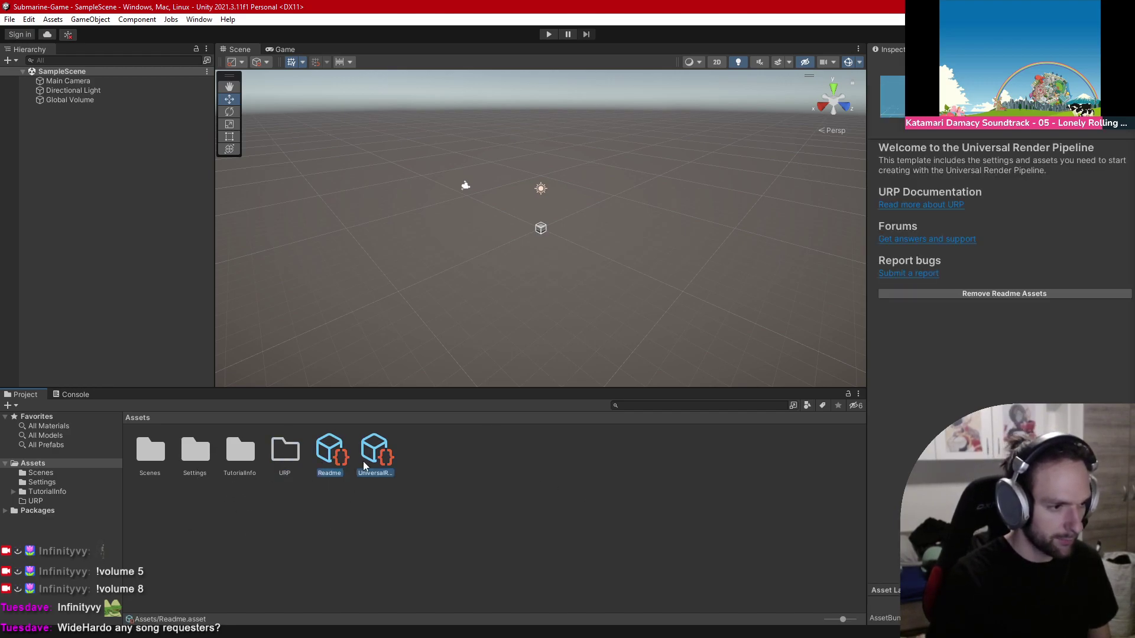
ctrl+click(239, 451)
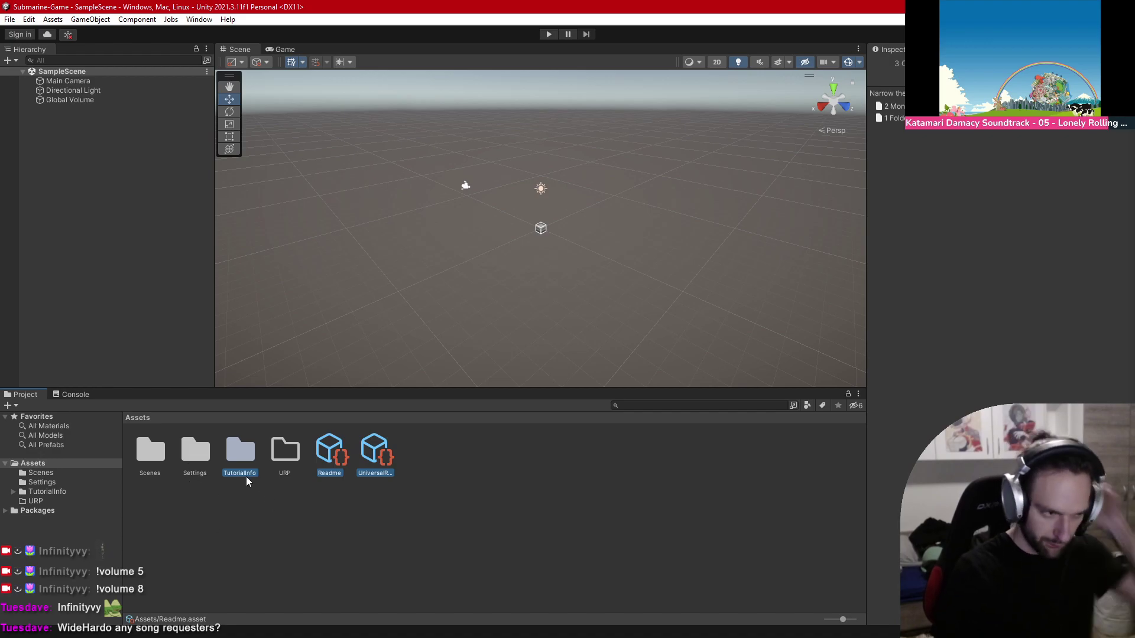
ctrl+click(203, 461)
drag(203, 461, 288, 469)
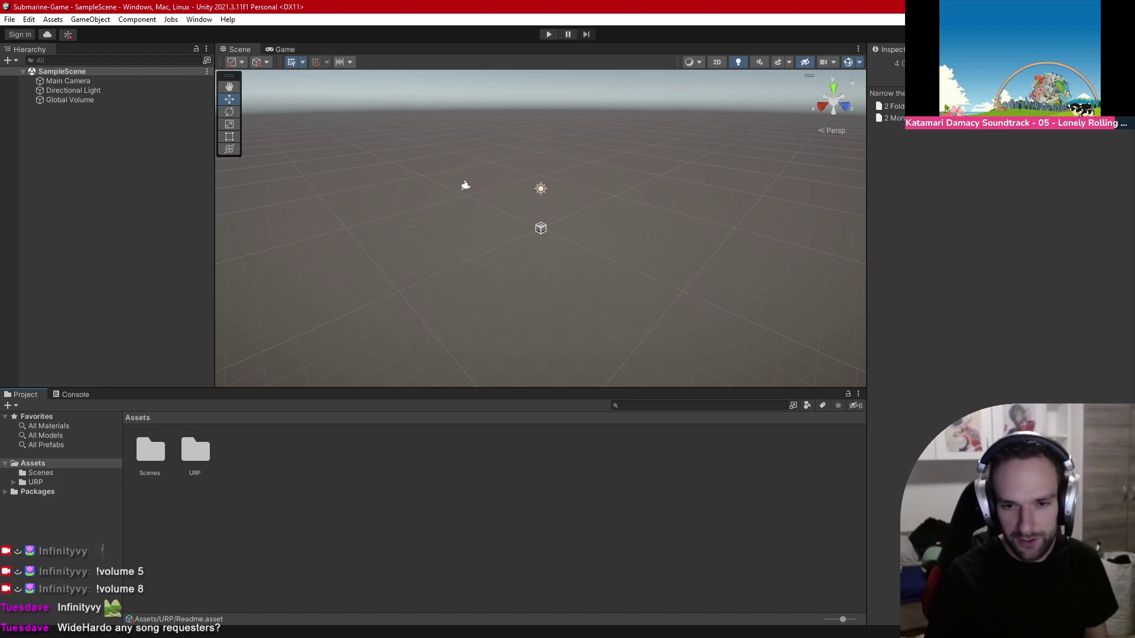
Step: Switch to the browser, open the WideHardo emote page on 7TV and add the emote to the channel's emote set
key(alt+Tab)
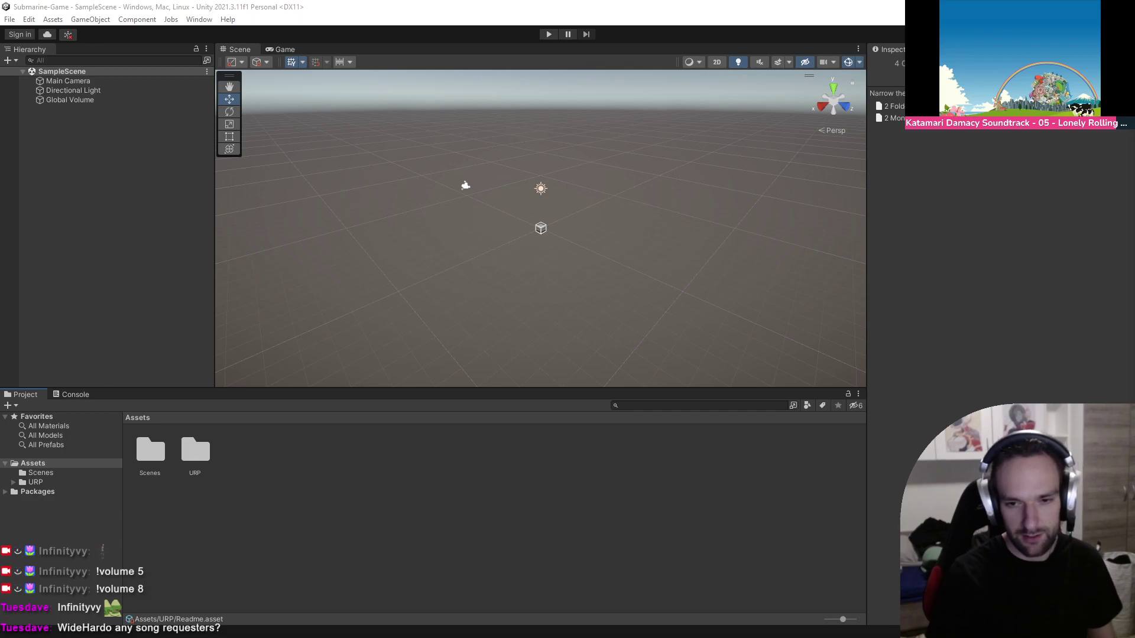
key(ctrl+t)
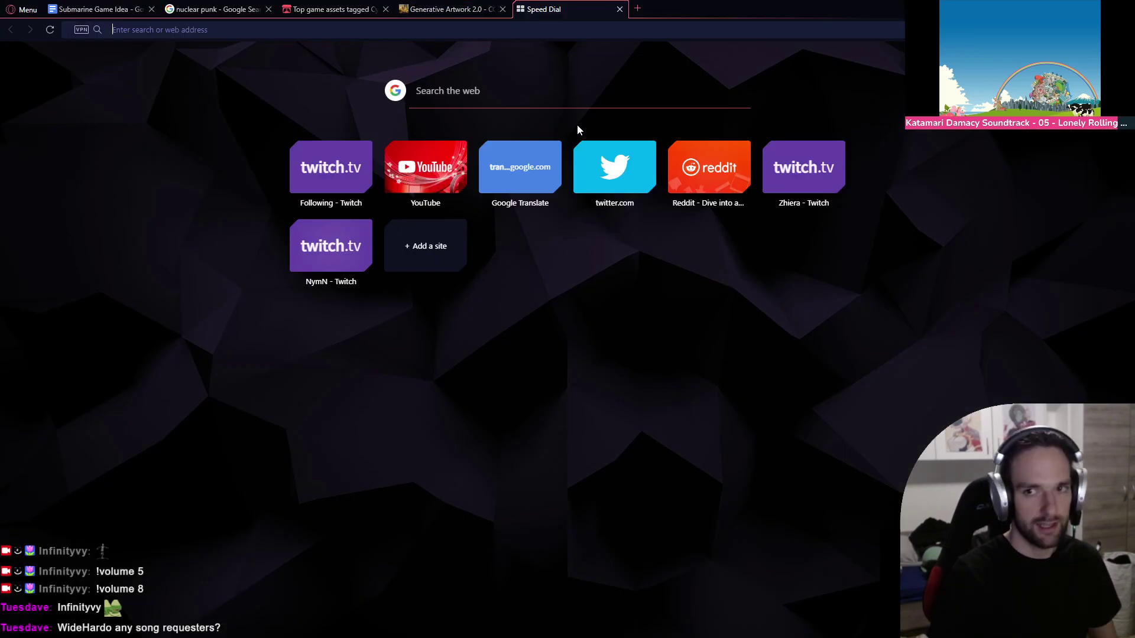
text(7tv)
key(Return)
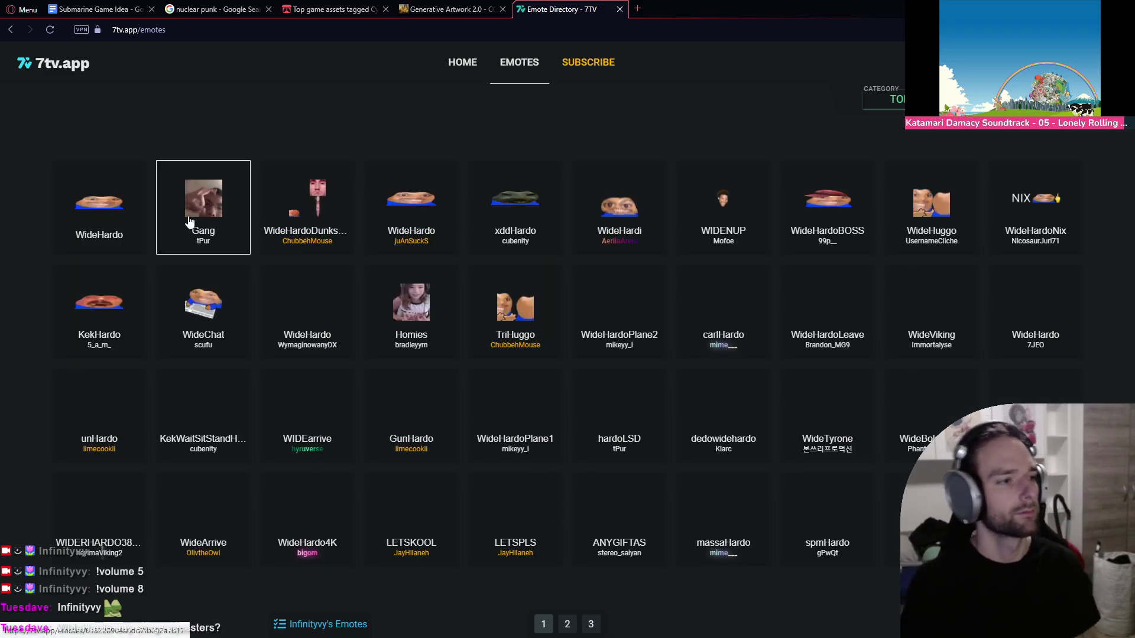
click(80, 231)
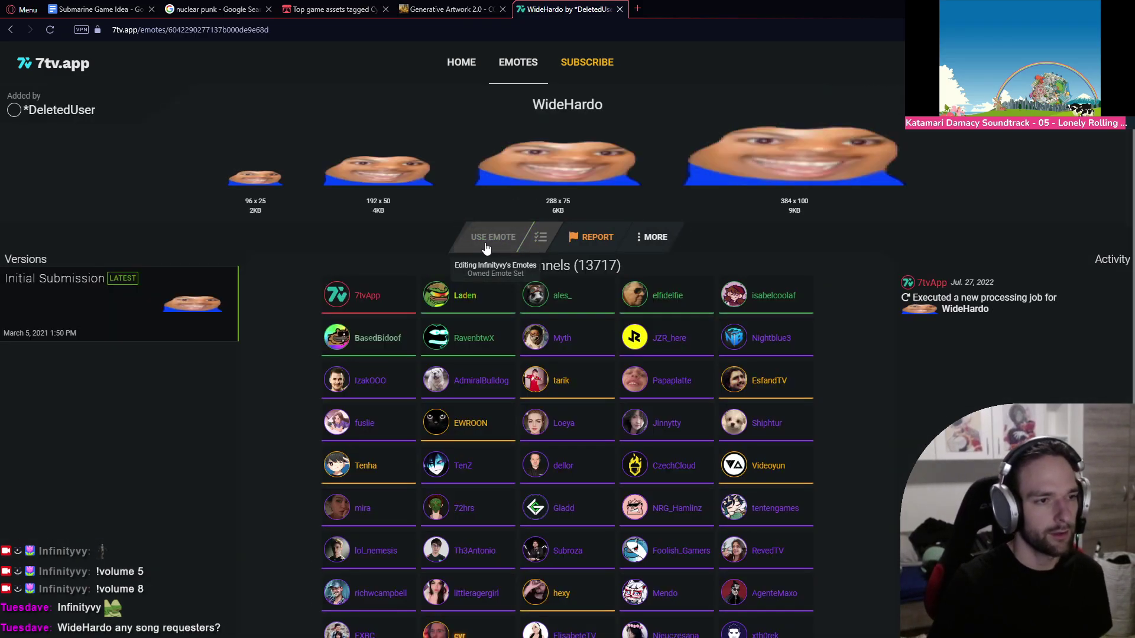
click(520, 237)
middle_click(559, 8)
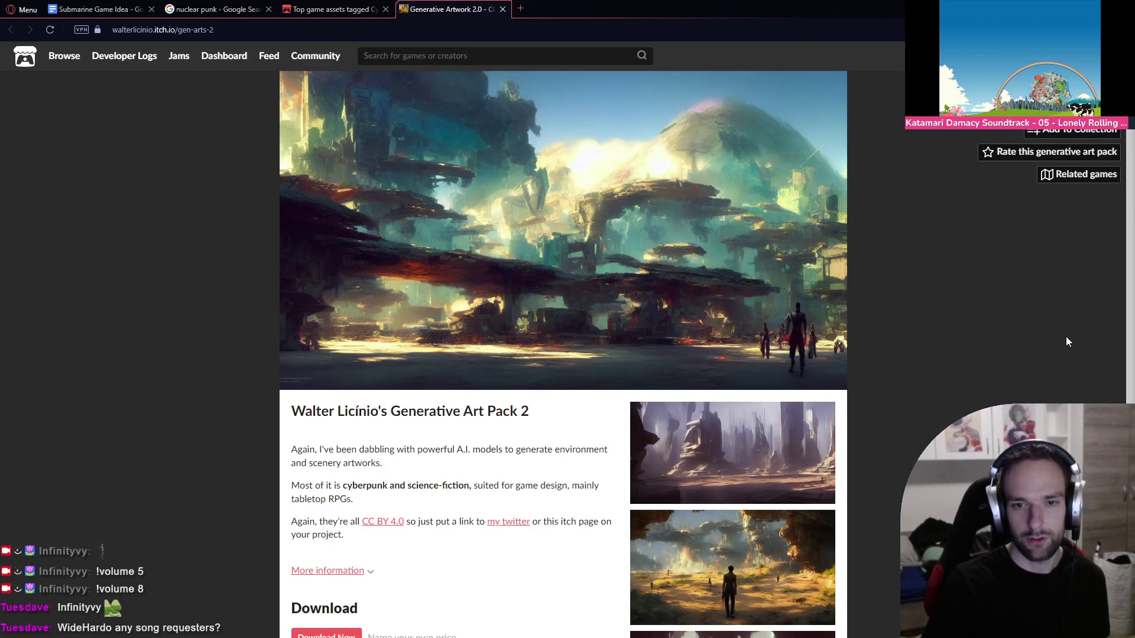
right_click(416, 5)
click(480, 231)
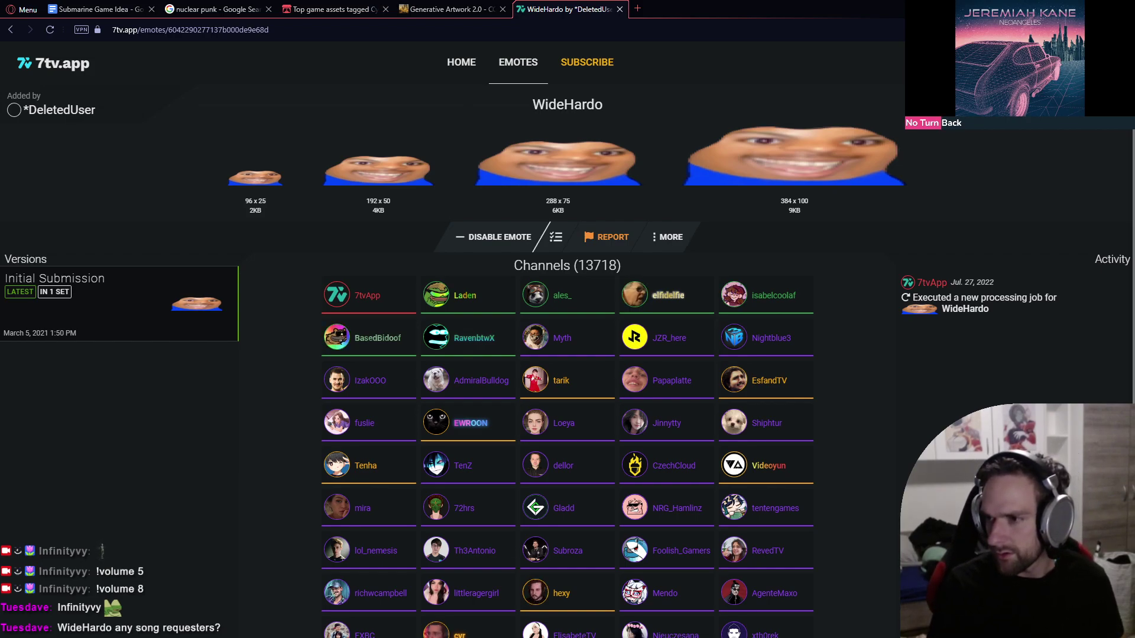
Step: Bring the Twitch stream and Chatterino windows to the front and send the WideHardo emote in the channel's chat
key(alt+Tab)
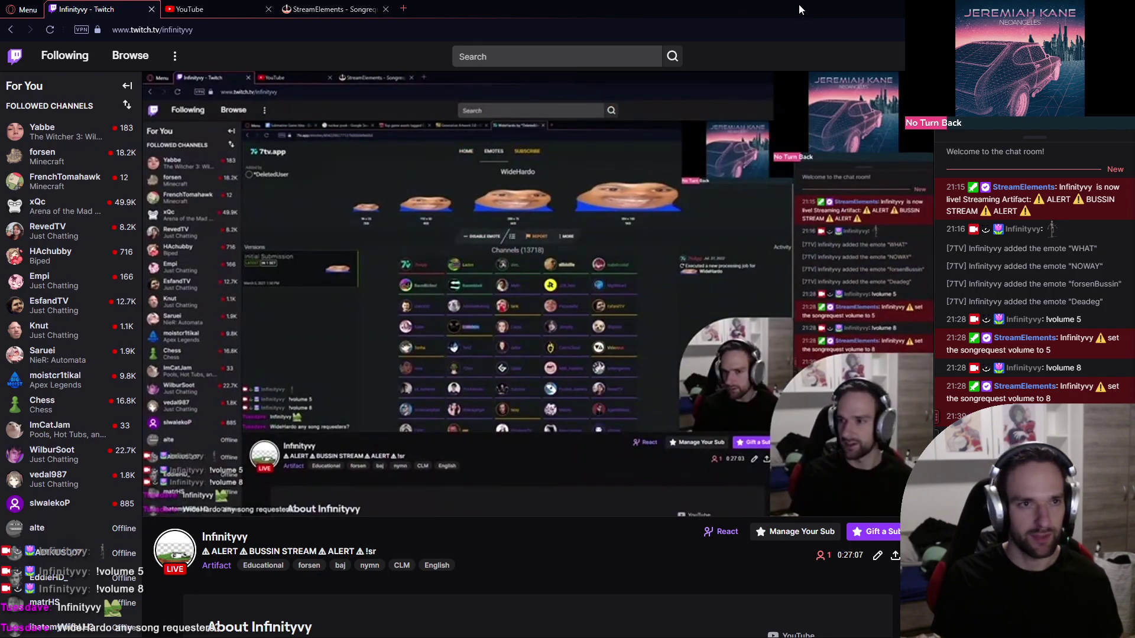
drag(803, 10, 376, 37)
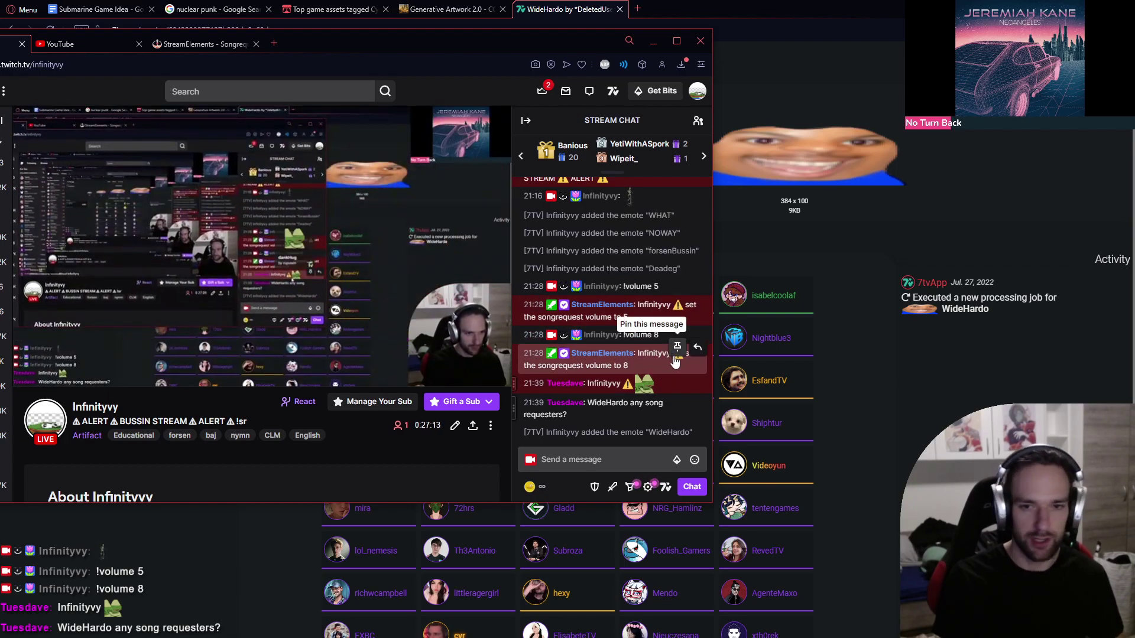
key(alt+Tab)
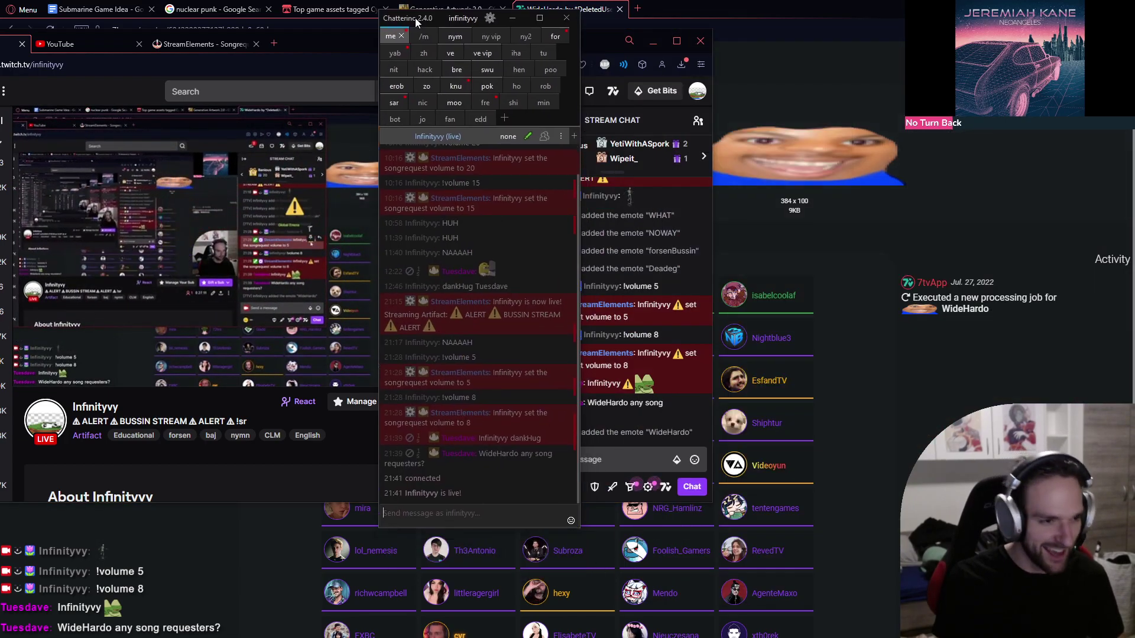
drag(415, 17, 345, 9)
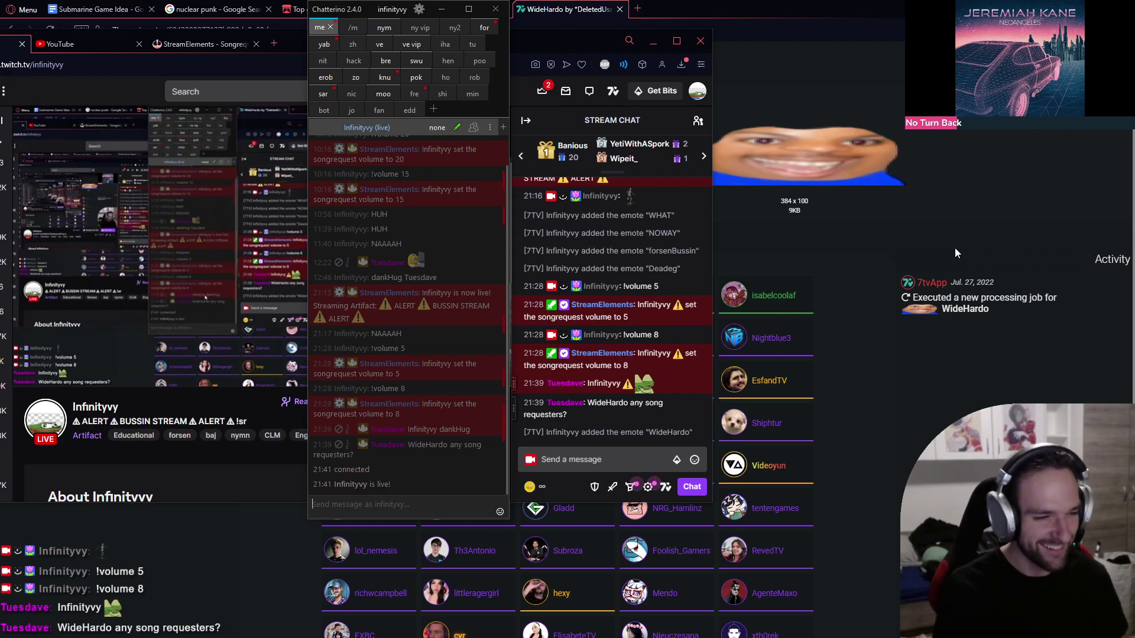
click(408, 501)
text(WideHardo)
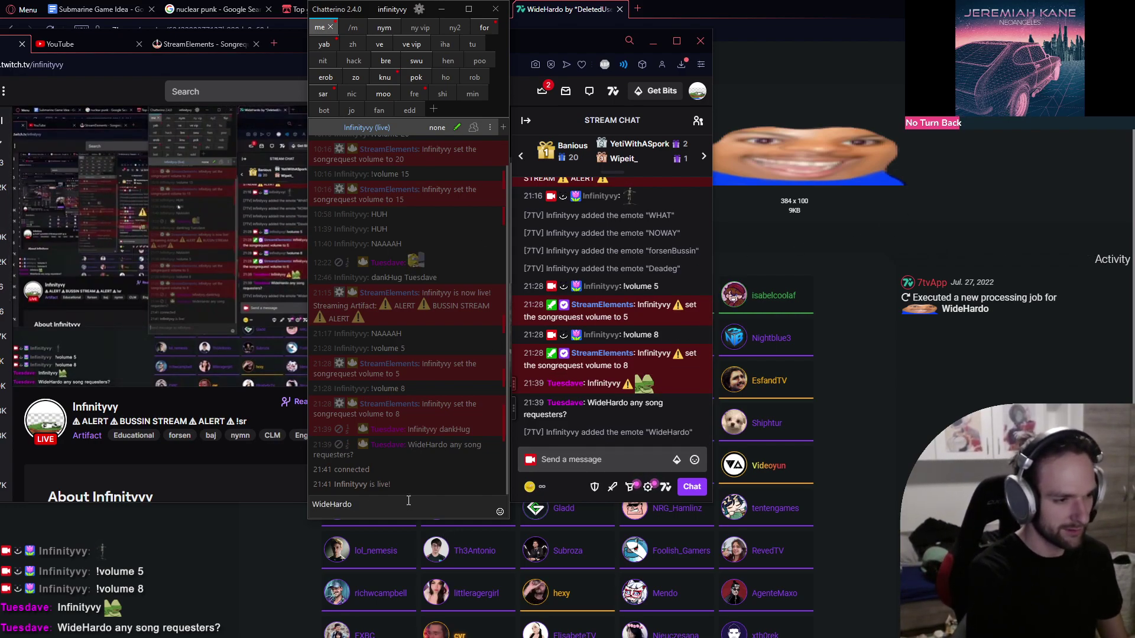
key(Return)
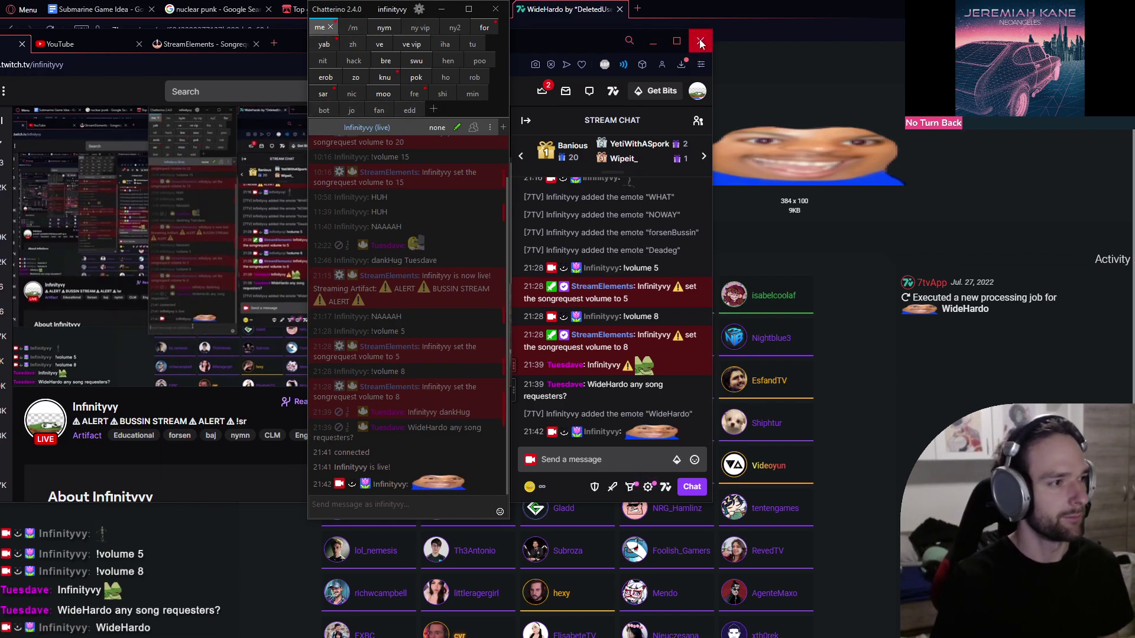
Step: Dismiss the Twitch, browser and Chatterino windows to return to the Unity editor
click(566, 37)
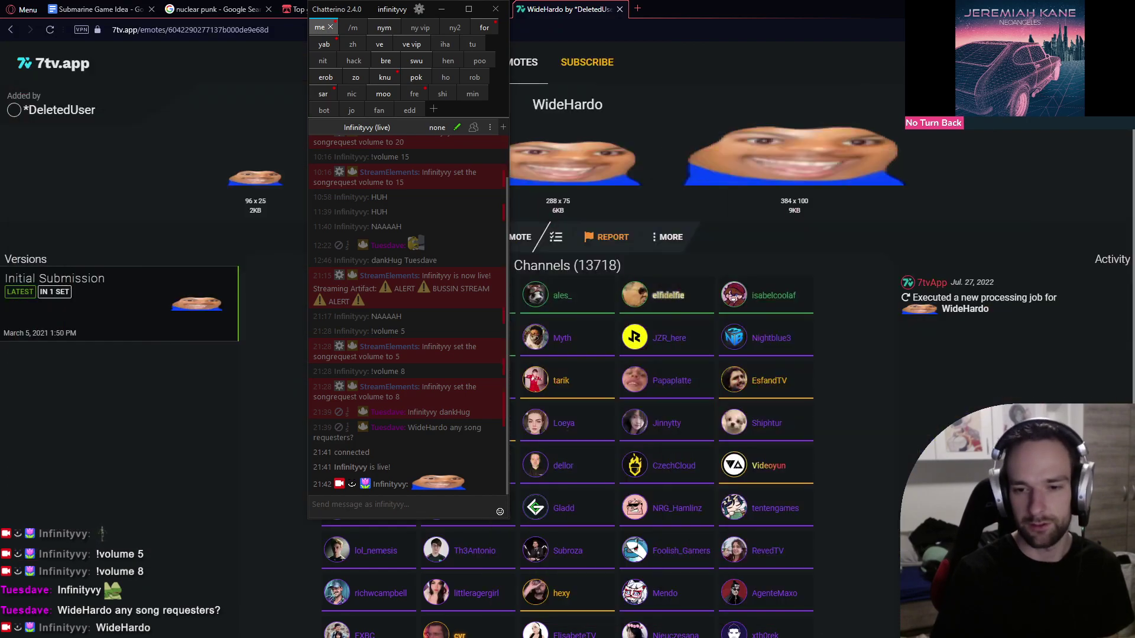
key(alt+F4)
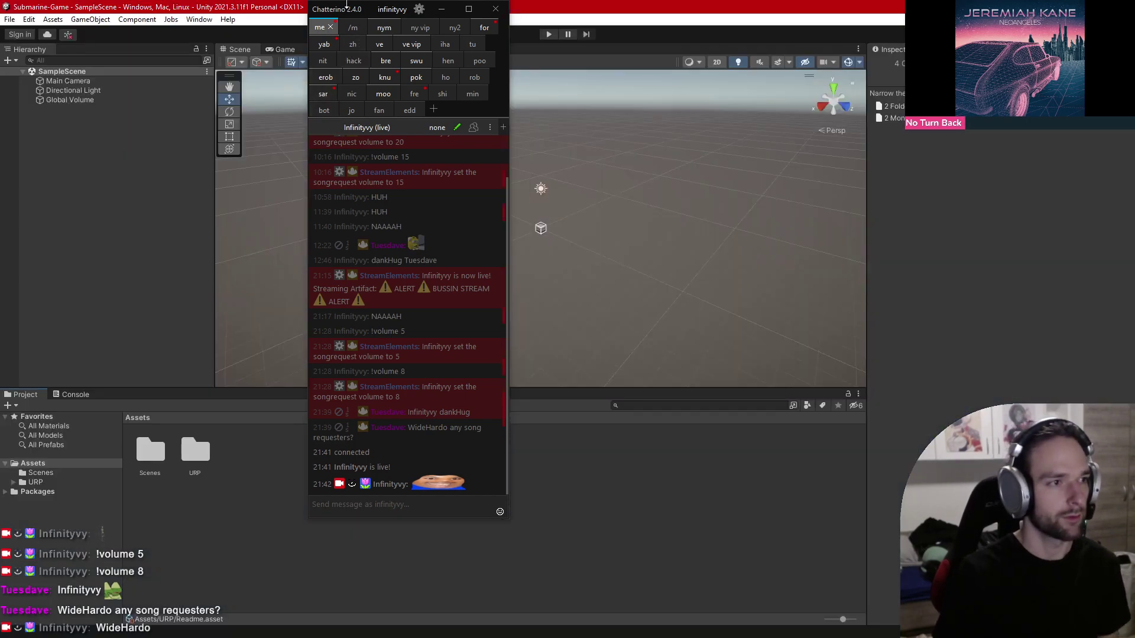
key(alt+F4)
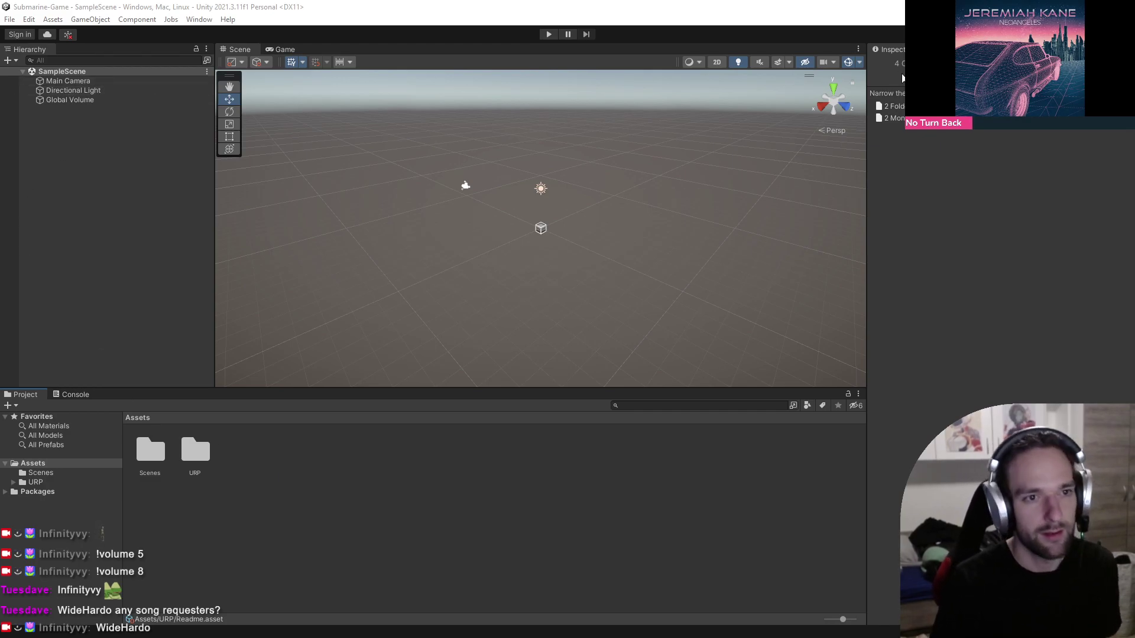
click(860, 62)
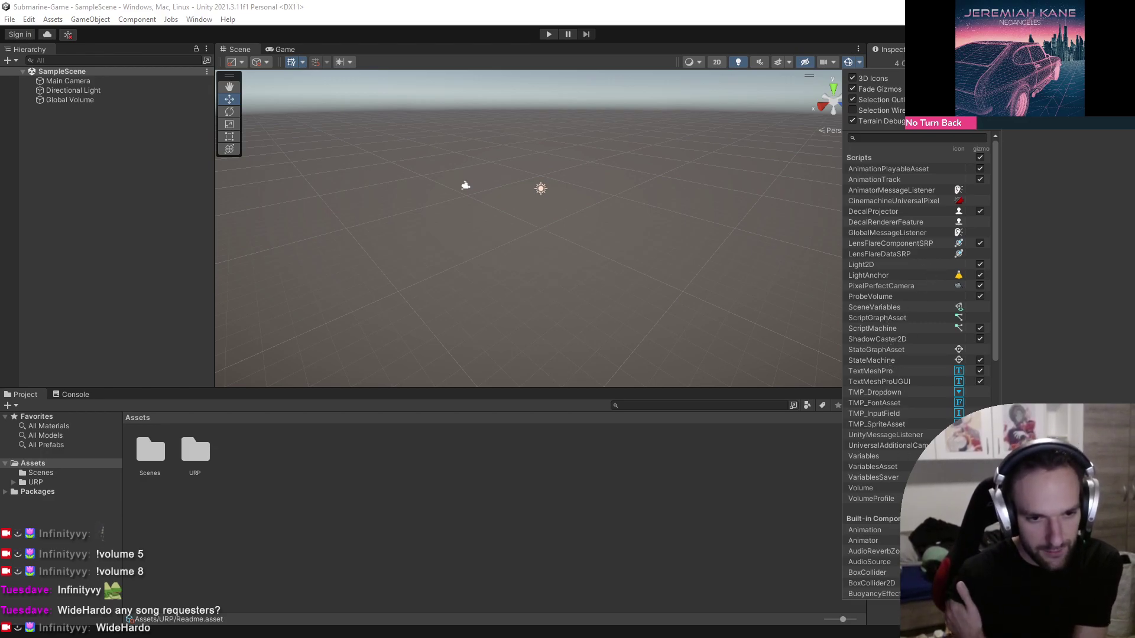
click(531, 477)
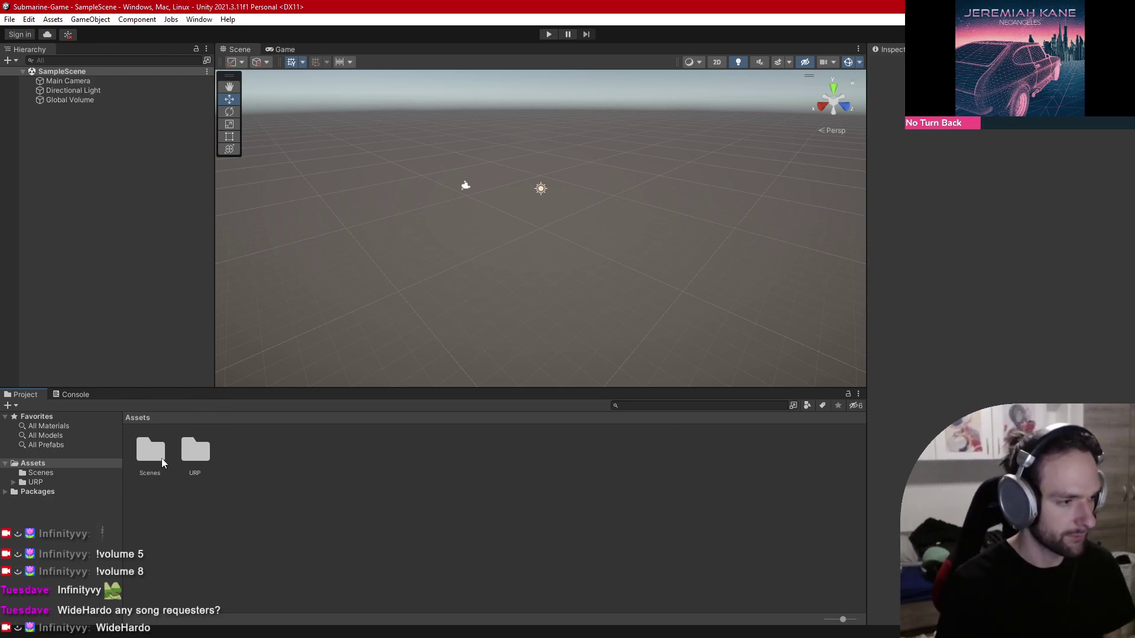
Step: Rename the SampleScene asset in the Scenes folder to Main and reload the open scene
double_click(151, 452)
click(150, 460)
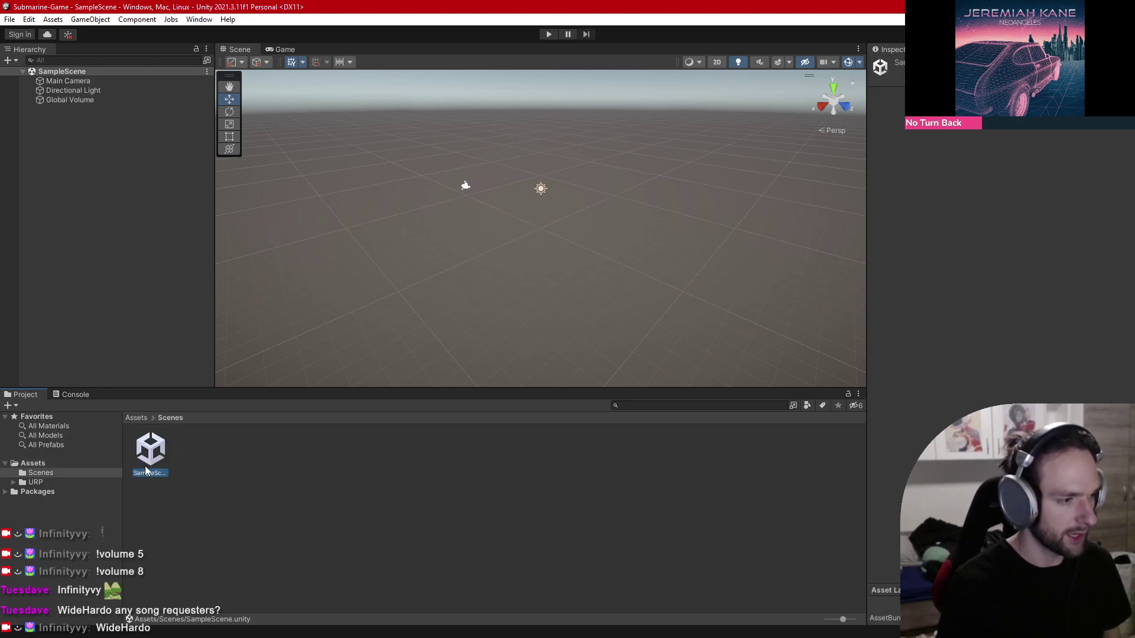
right_click(148, 471)
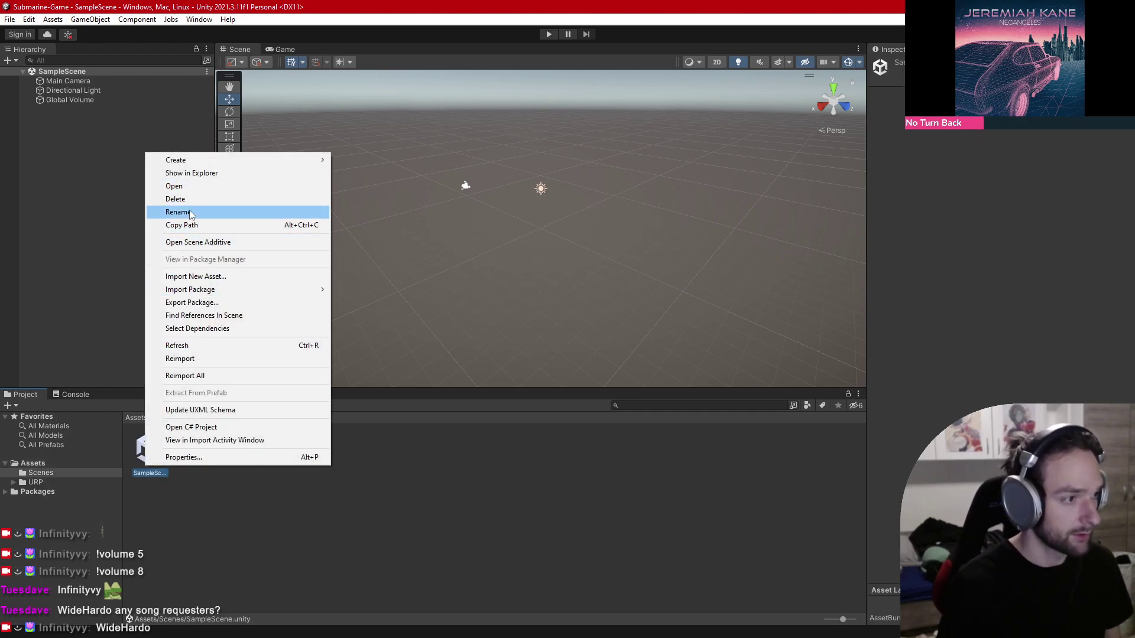
click(190, 212)
text(Main)
key(Return)
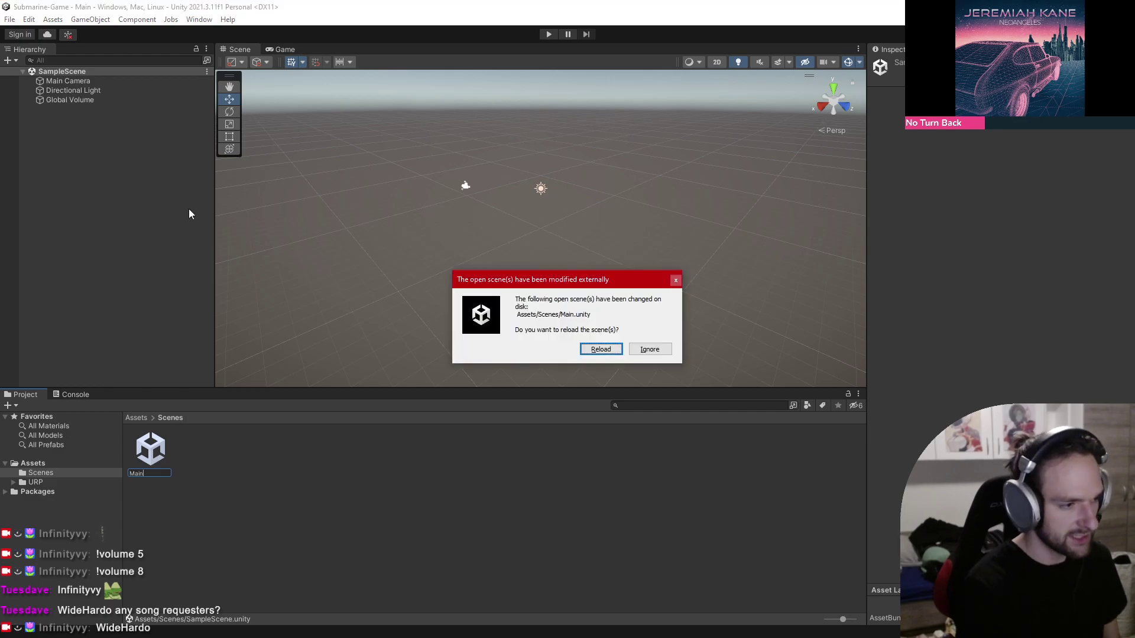
click(595, 349)
click(209, 471)
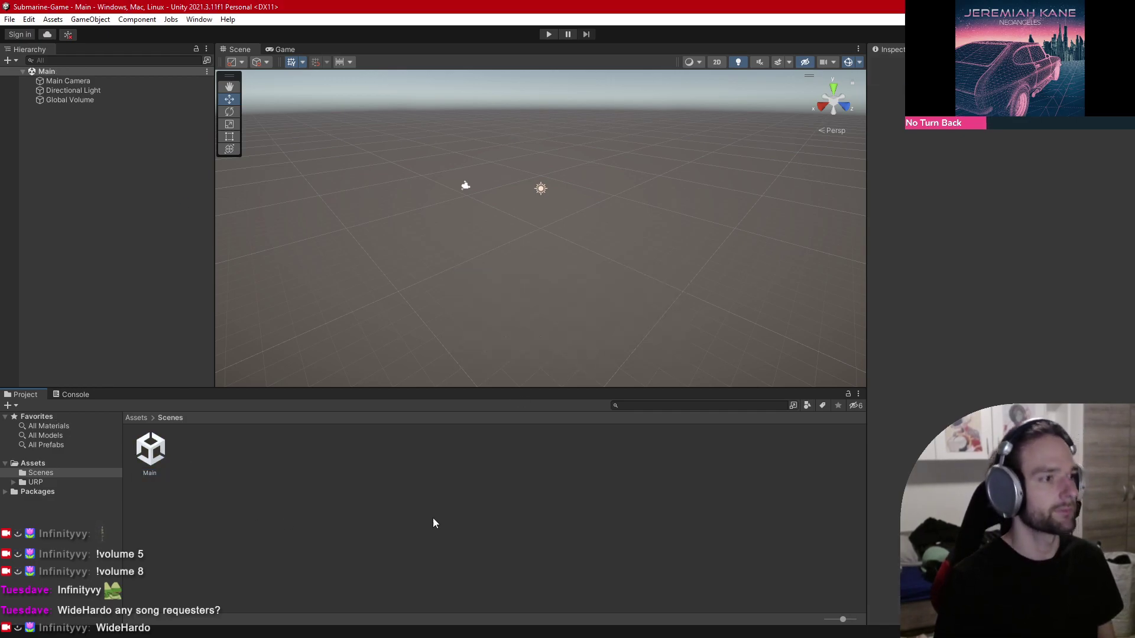
Step: Look around the scene and inspect the component settings of the Main Camera and Directional Light
drag(665, 292, 570, 266)
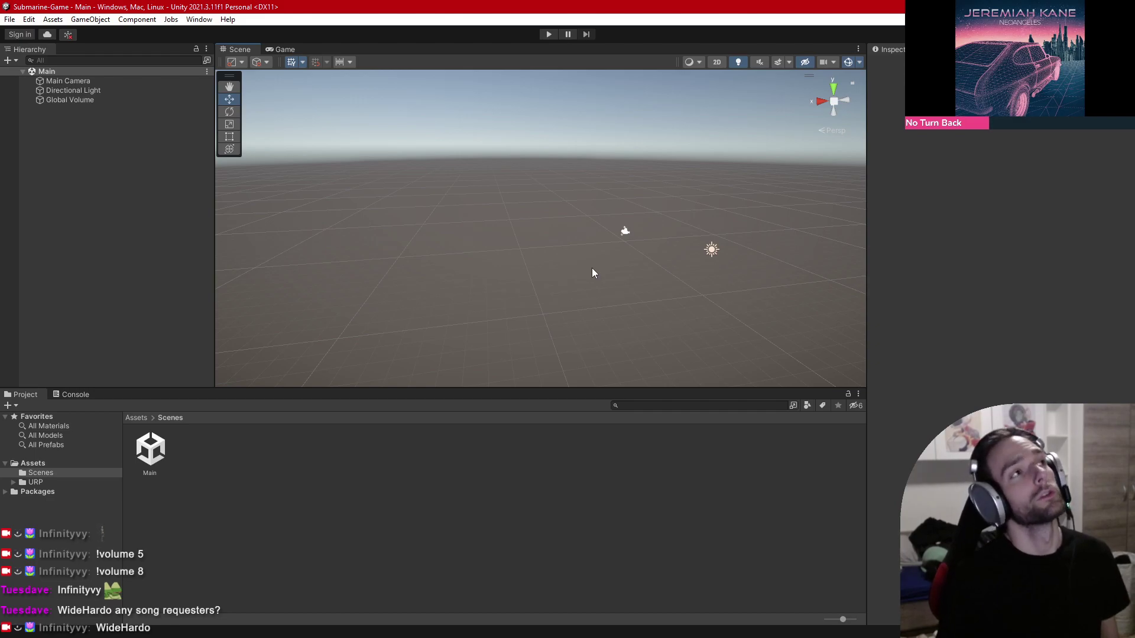
click(68, 81)
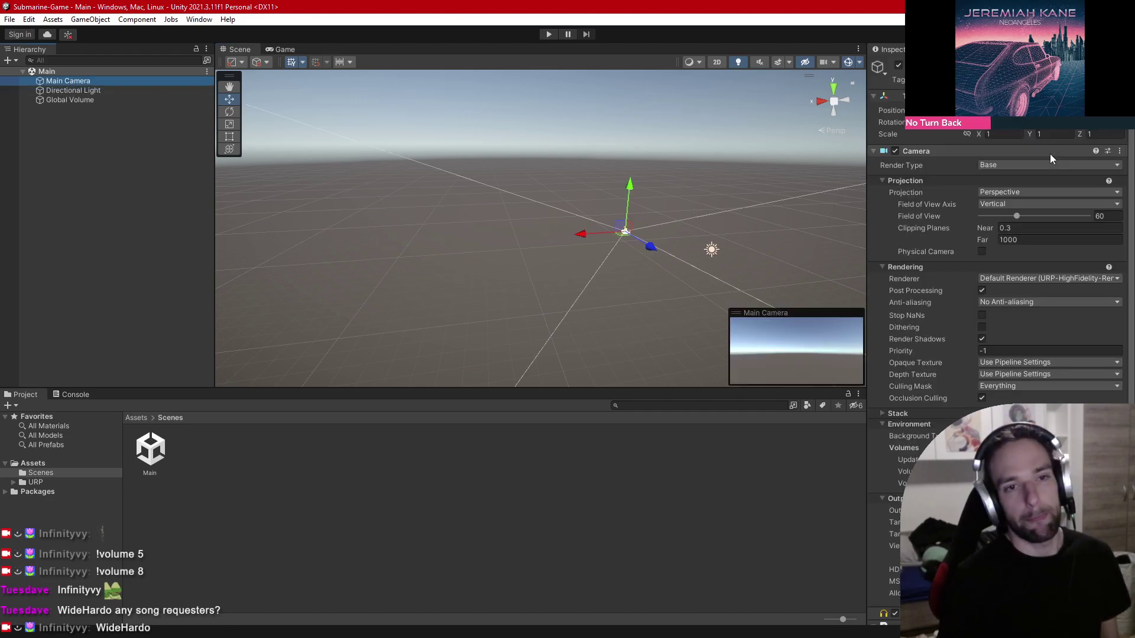
drag(669, 252, 485, 266)
key(w)
click(102, 91)
click(79, 100)
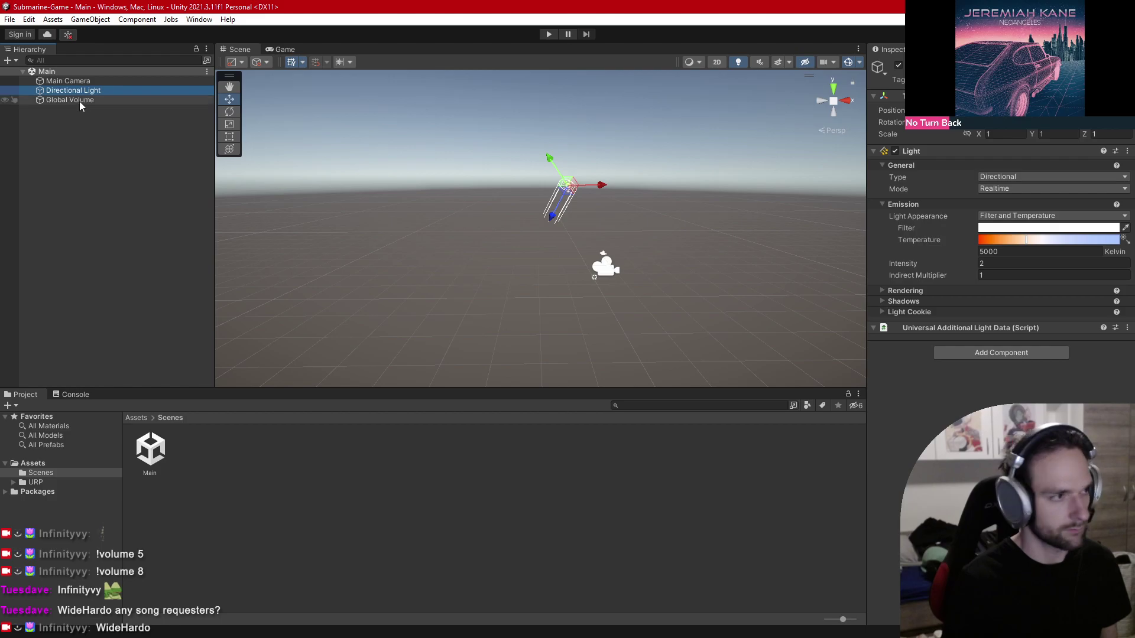
click(99, 90)
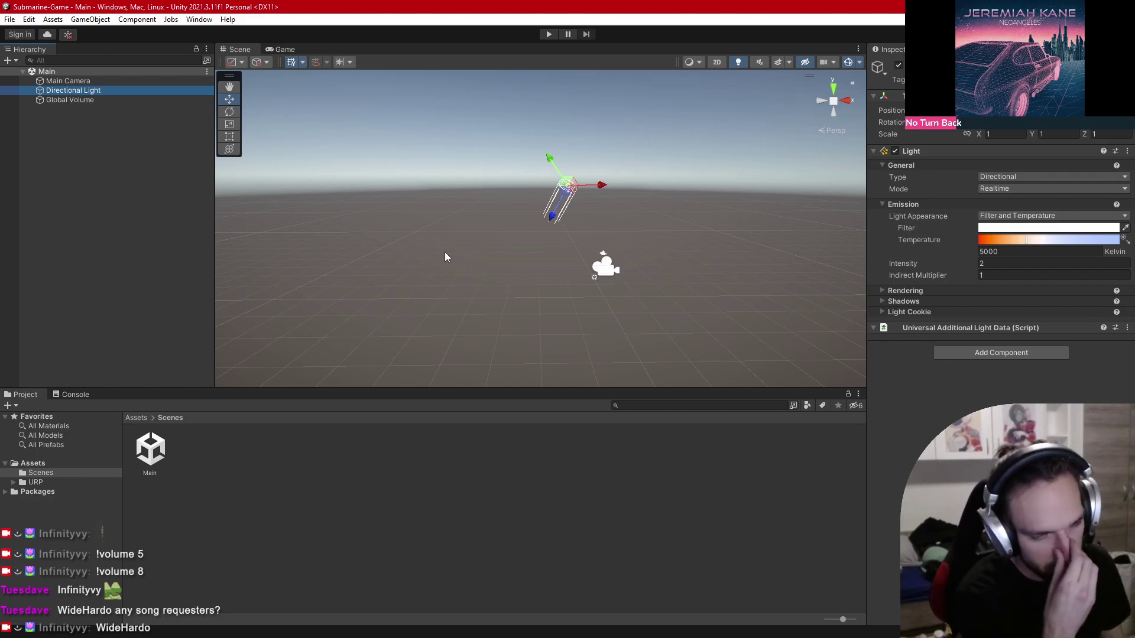
Step: Create a new folder named Materials in the project's Assets folder
click(136, 418)
right_click(147, 424)
mouse_move(373, 158)
click(473, 37)
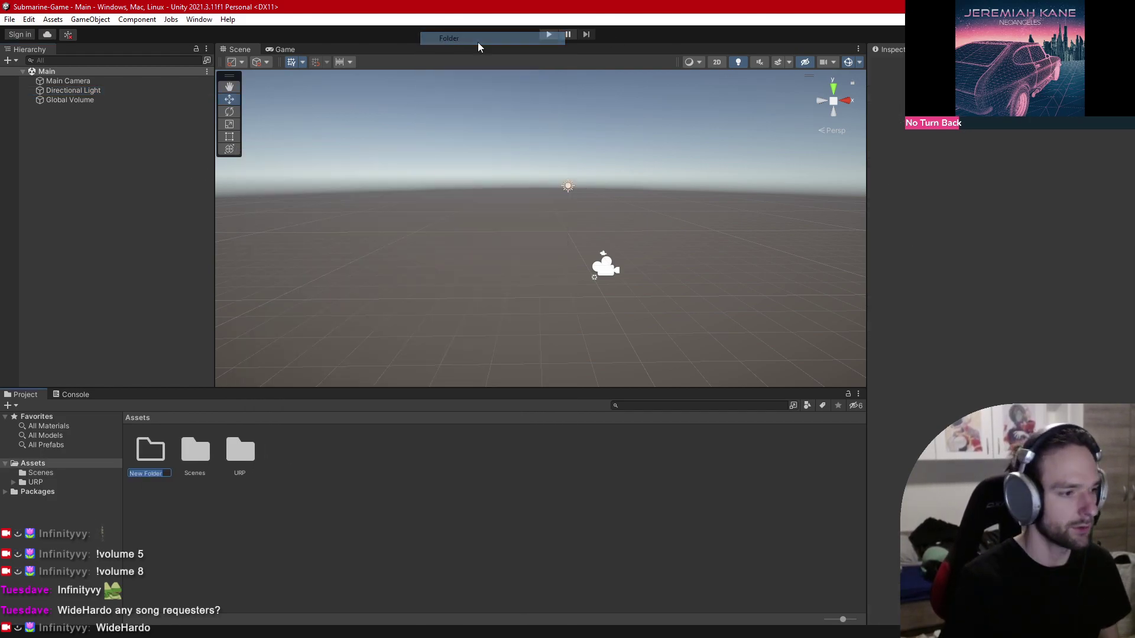
text(Materials)
key(Return)
Step: Add a folder named Scripts to the Assets folder
right_click(339, 488)
mouse_move(355, 181)
click(580, 45)
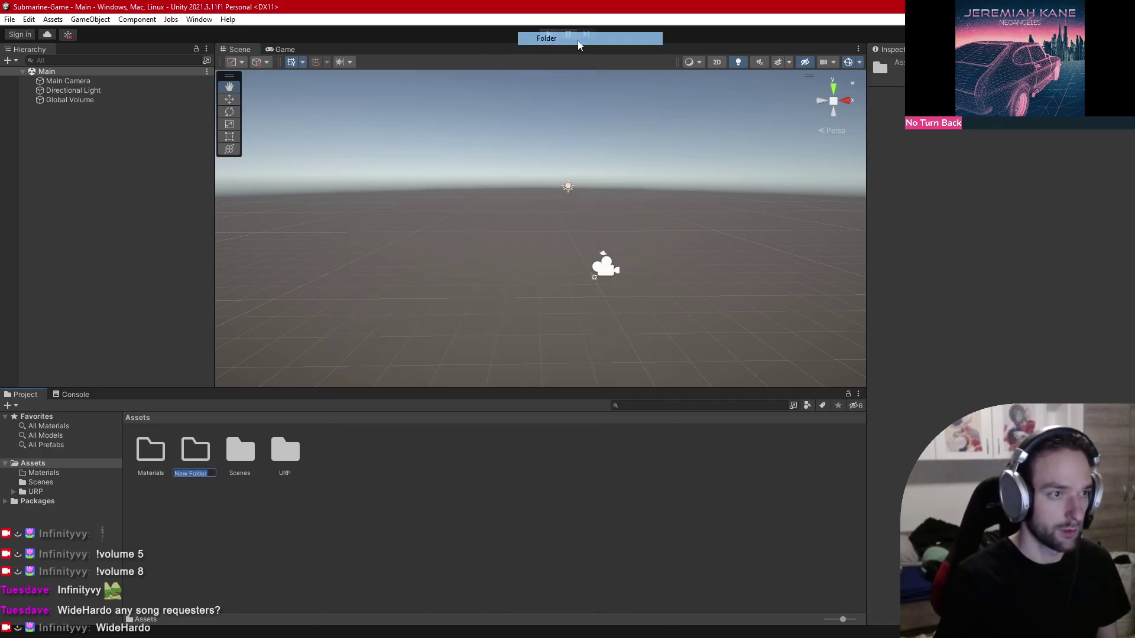
text(Scripts)
key(Return)
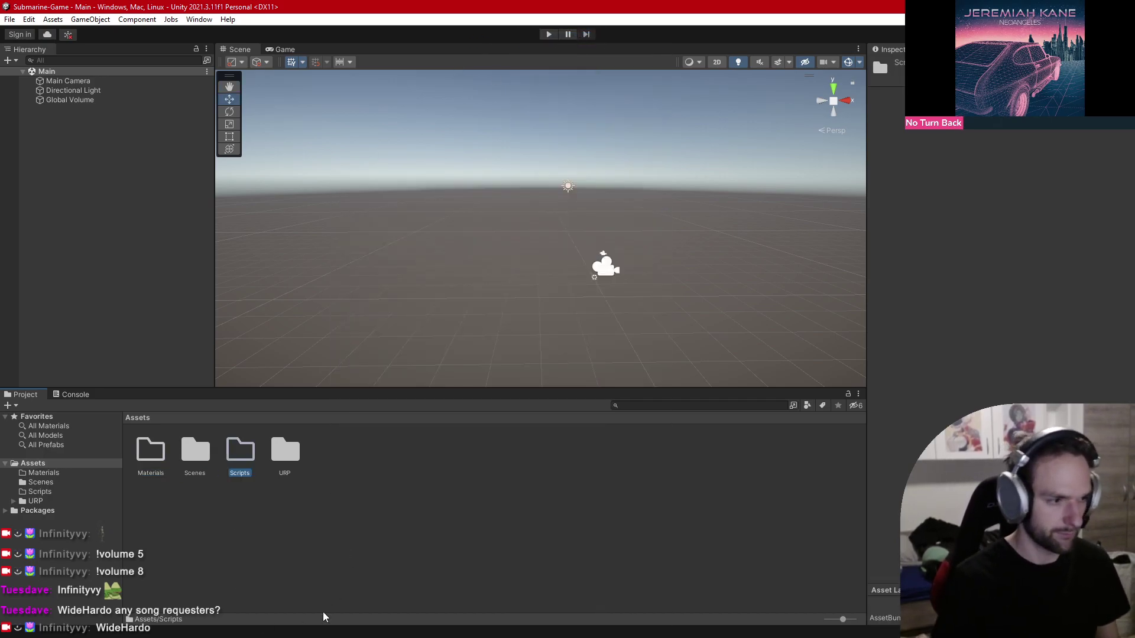
Step: Create a C# script with its default name in the Assets folder
right_click(389, 468)
mouse_move(458, 165)
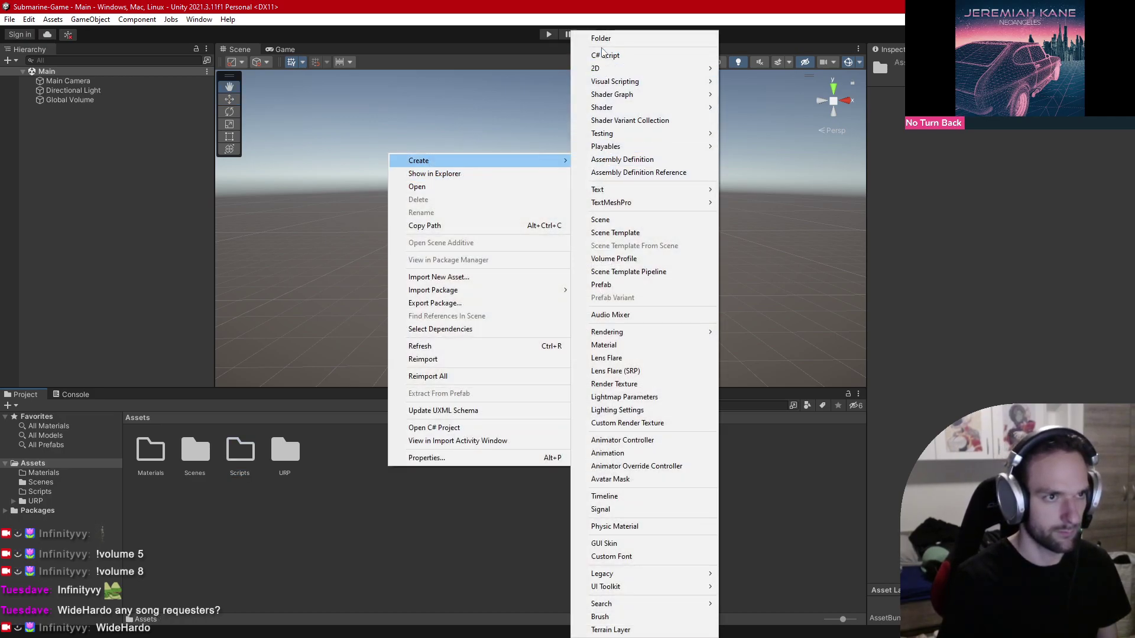
click(604, 55)
key(Return)
Step: Add a folder named Textures to the Assets folder
right_click(404, 457)
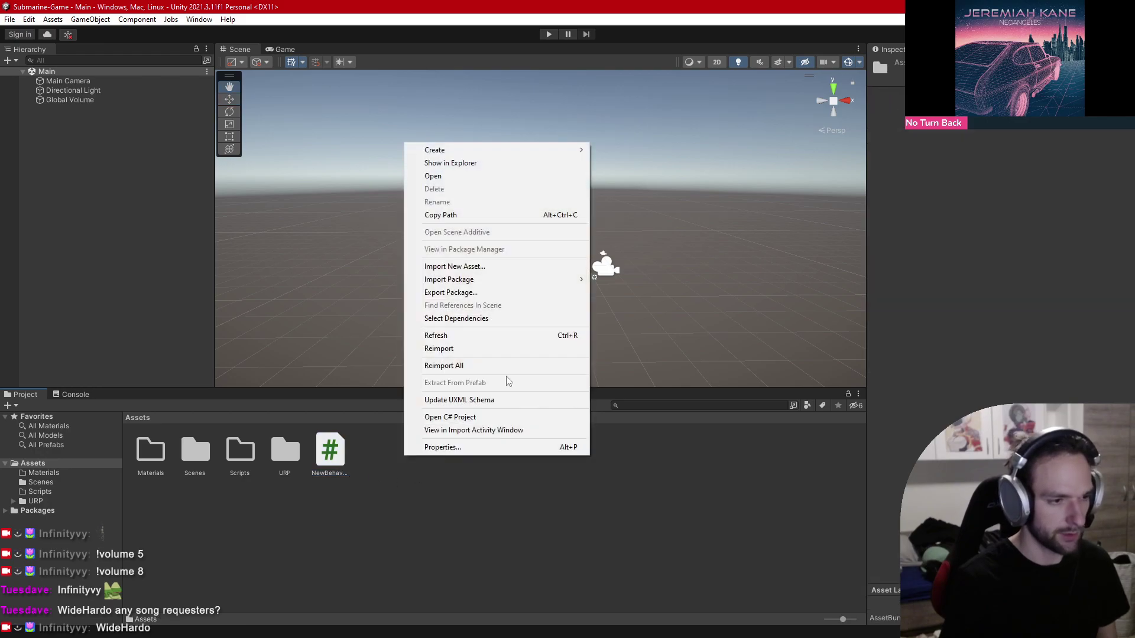
mouse_move(517, 150)
click(638, 43)
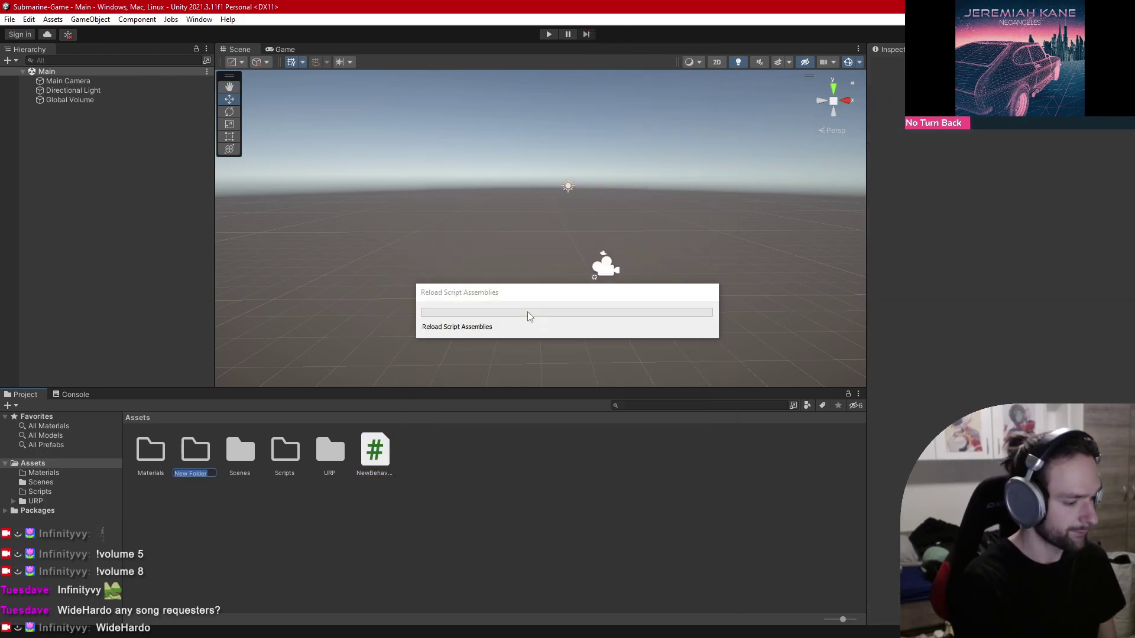
text(Textuz)
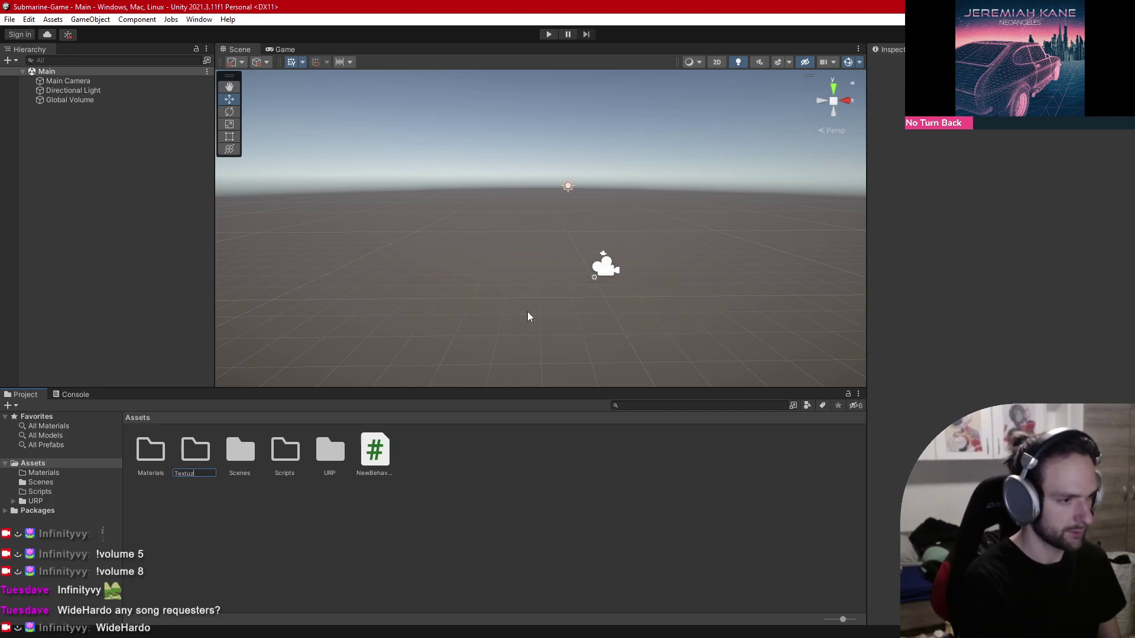
key(BackSpace)
text(res)
key(Return)
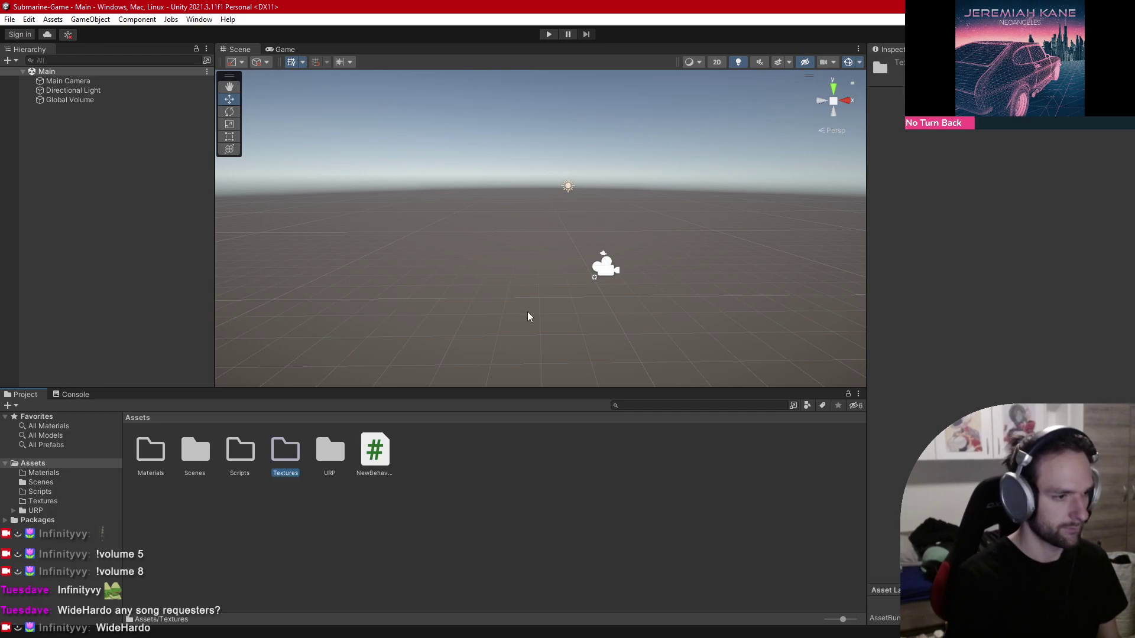
Step: Delete the stray C# script from the Assets folder
click(376, 458)
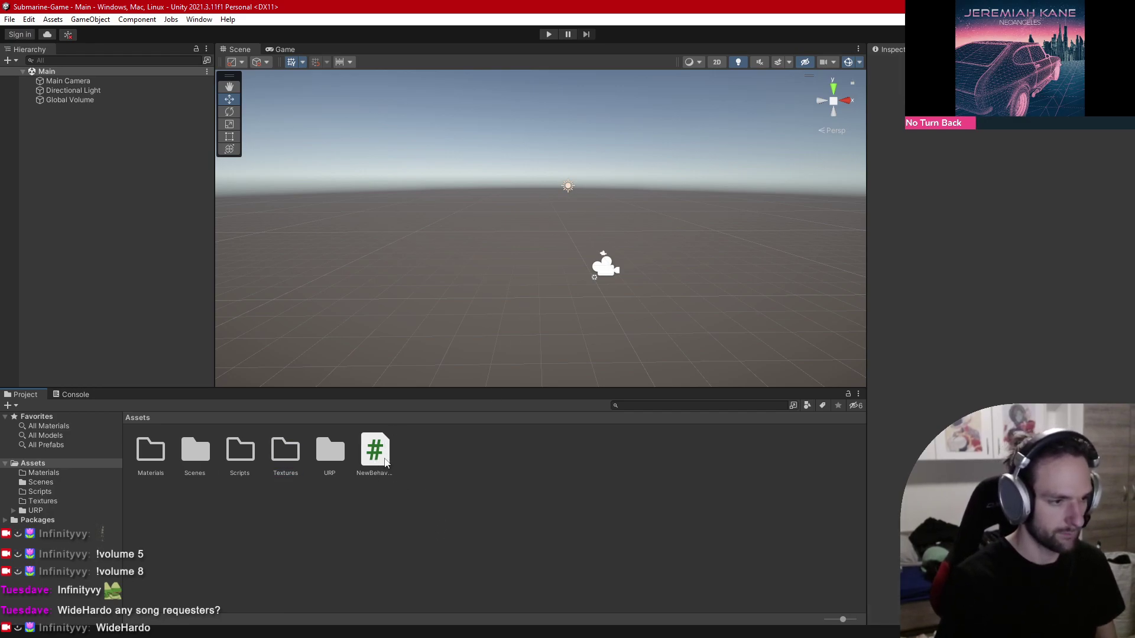
key(Delete)
click(603, 351)
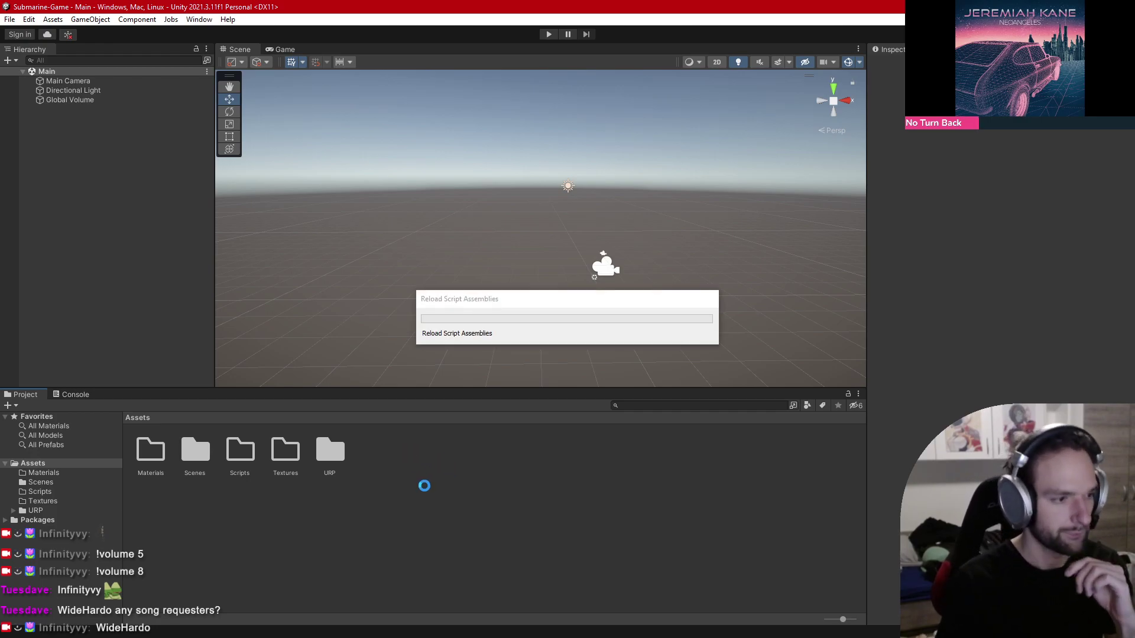
Step: Add a folder named Prefabs to the Assets folder
right_click(406, 450)
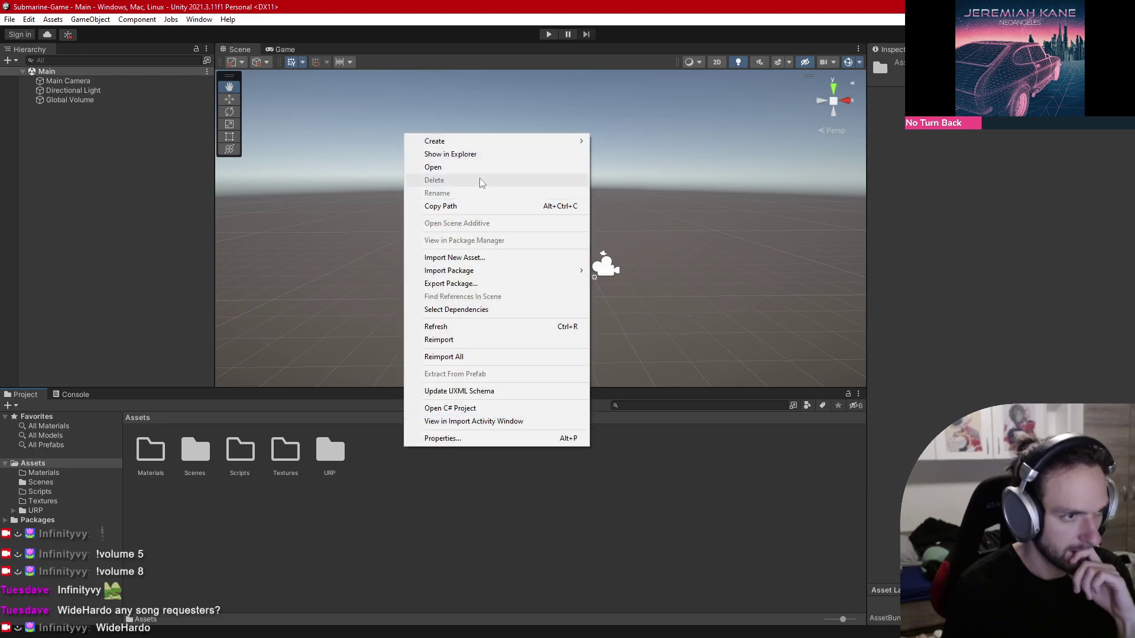
mouse_move(492, 144)
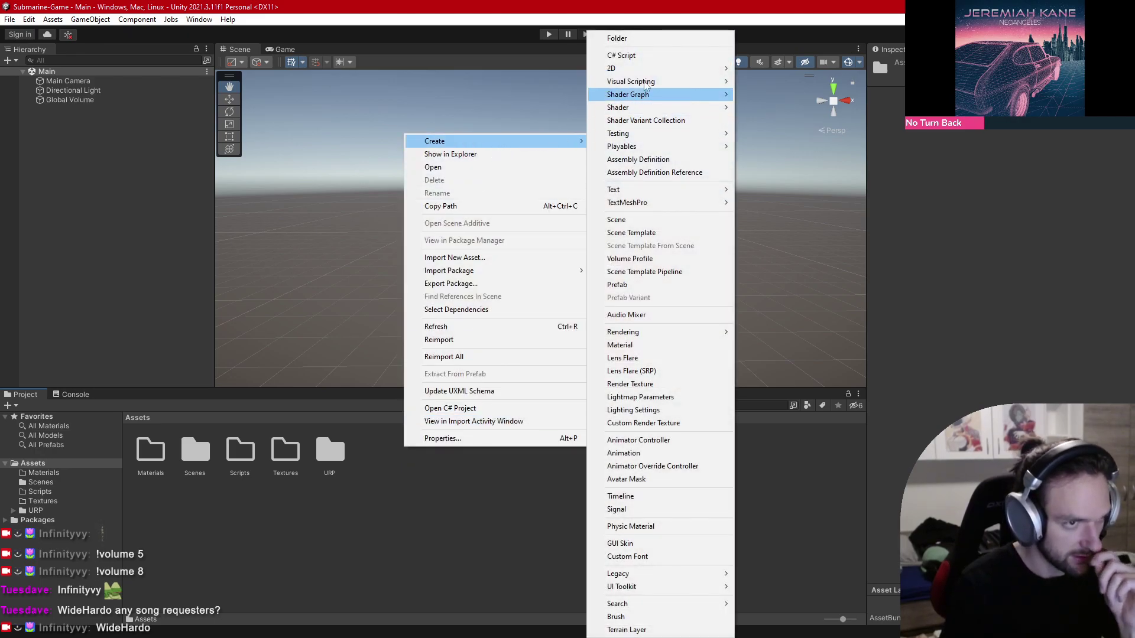
click(653, 39)
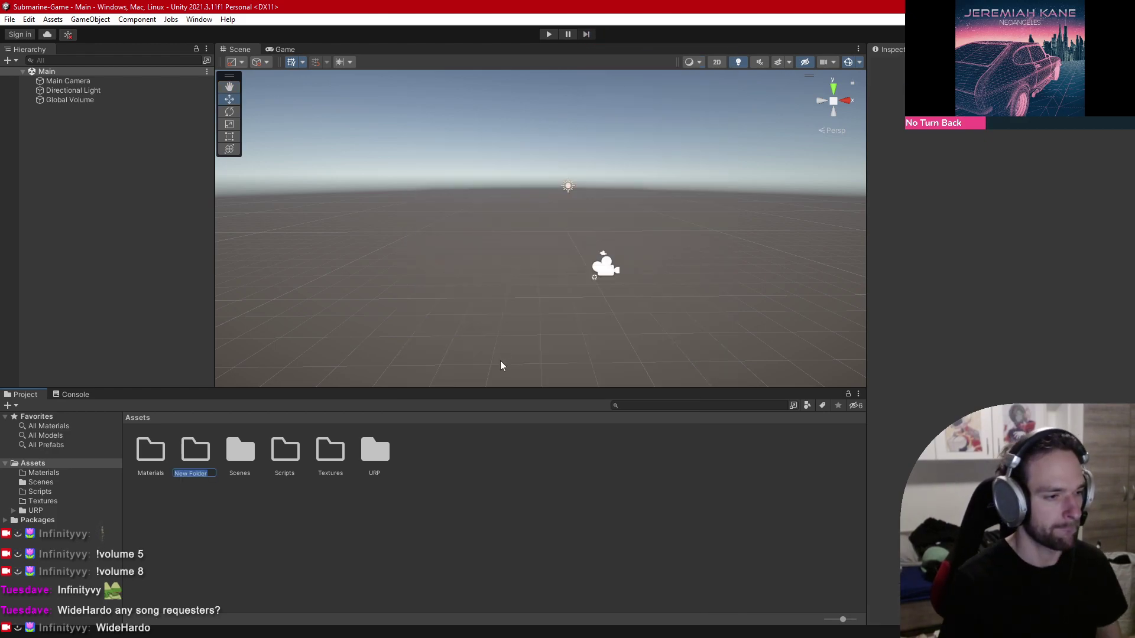
text(Prefabs)
key(Return)
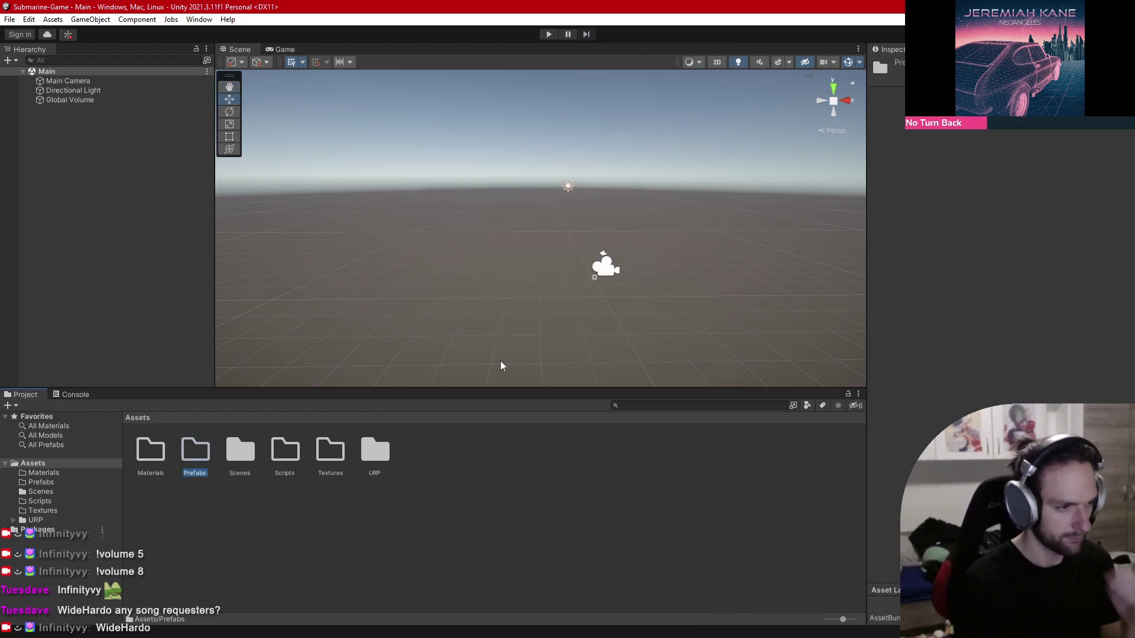
double_click(155, 455)
right_click(251, 476)
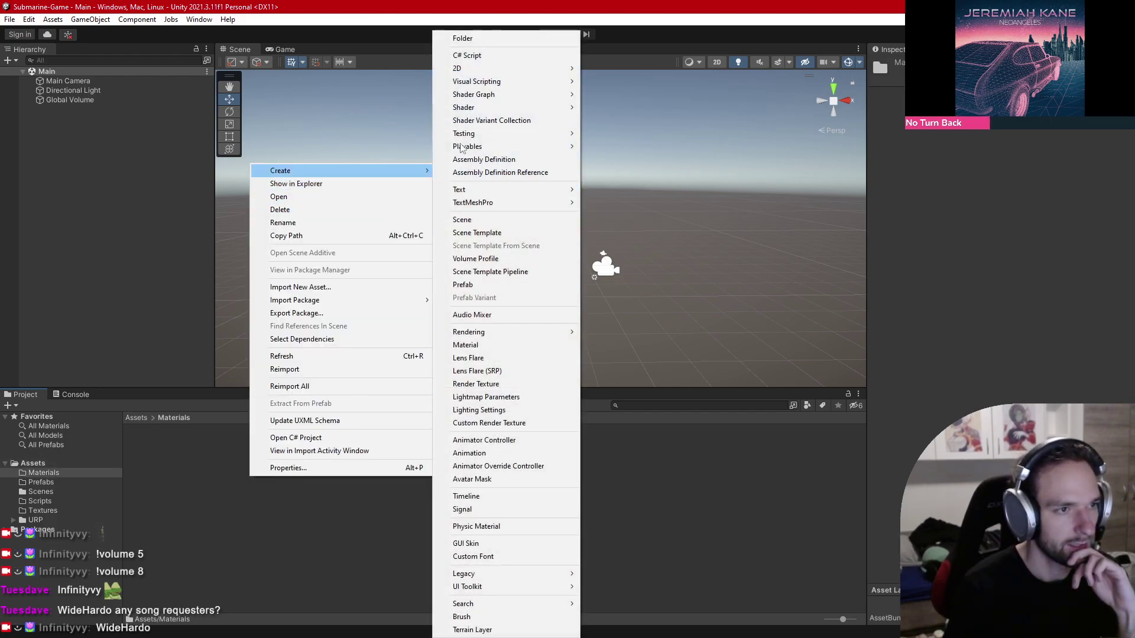
click(785, 515)
Step: Change the Main Camera's background from the skybox to a solid colour and darken it to a deep blue
click(75, 80)
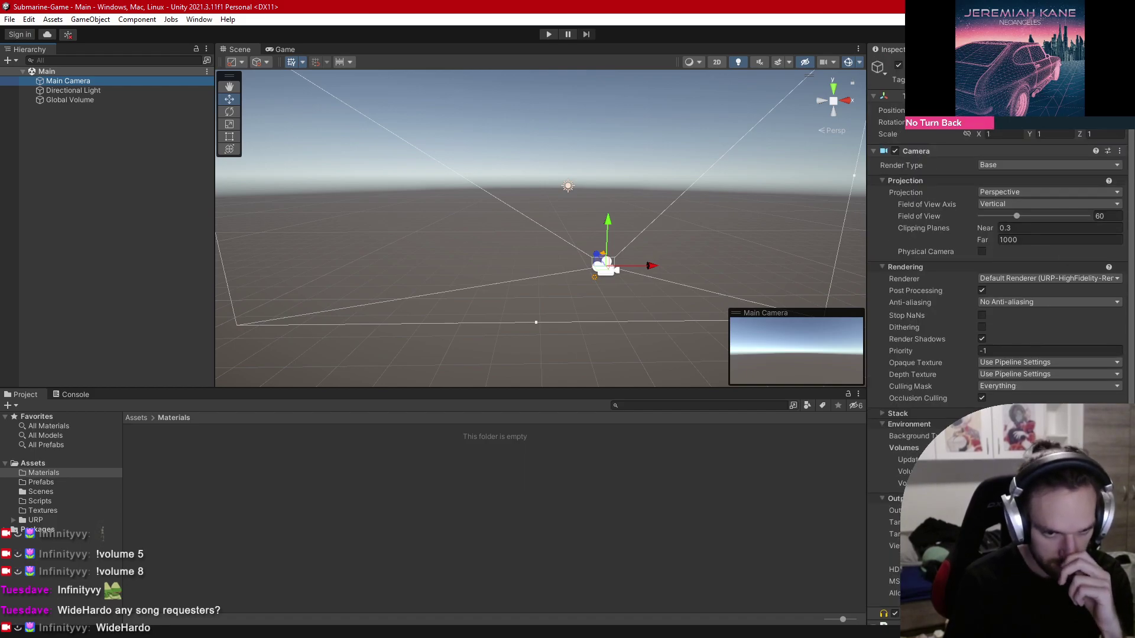
click(1049, 437)
click(1050, 458)
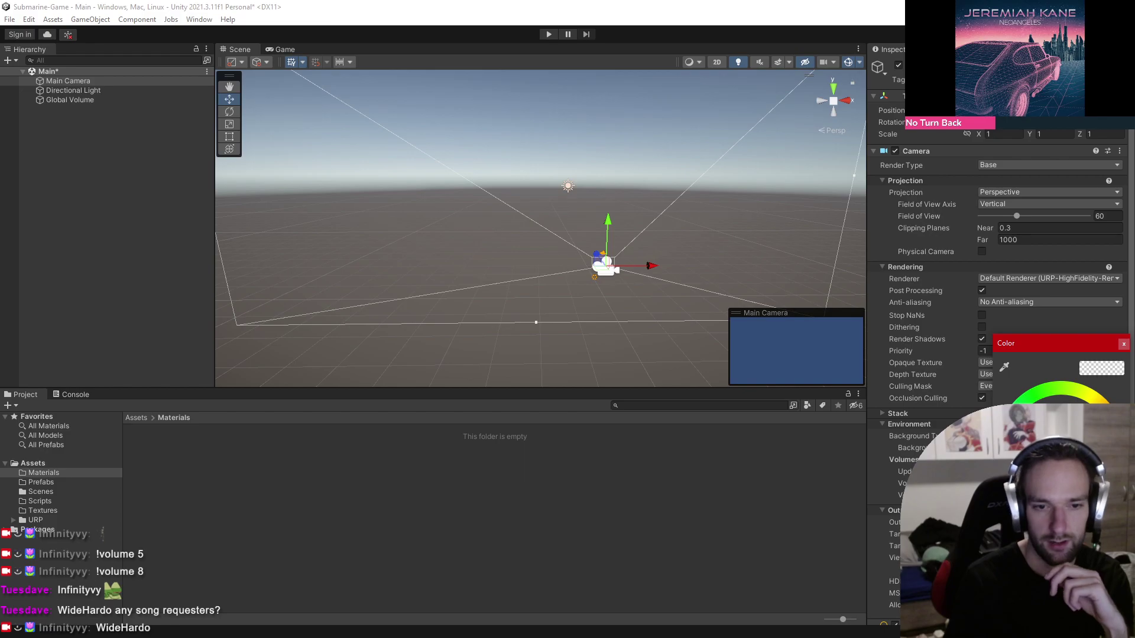
drag(1041, 435, 1049, 453)
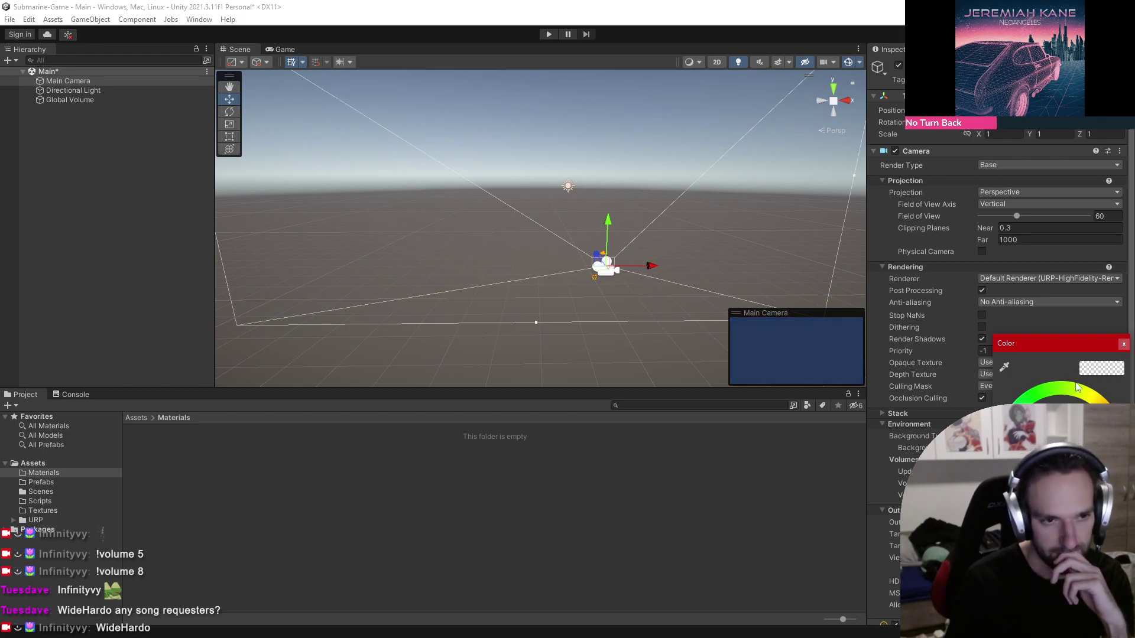
click(1124, 347)
Step: Show the camera's output in the Game view and adjust its background colour to a more muted dark blue
click(281, 49)
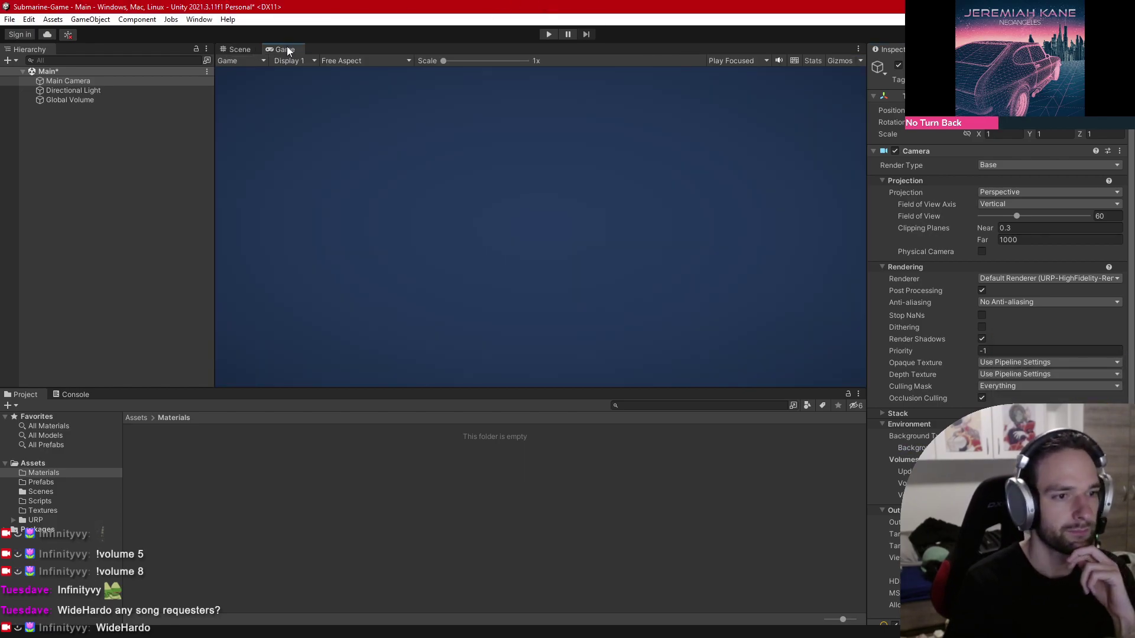
click(1040, 448)
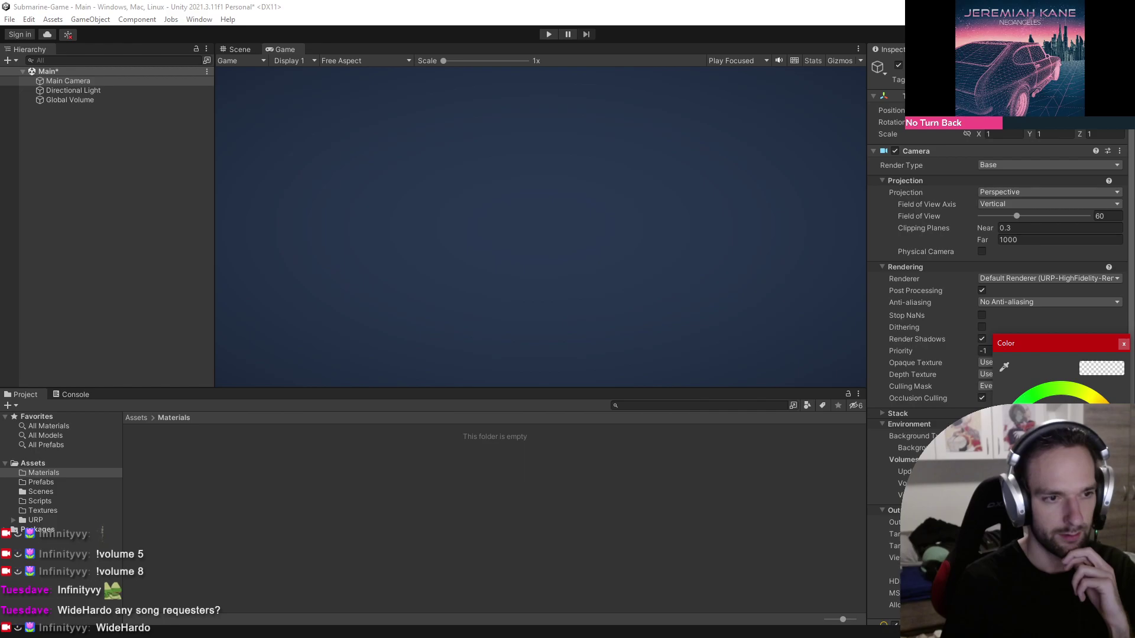
click(1124, 345)
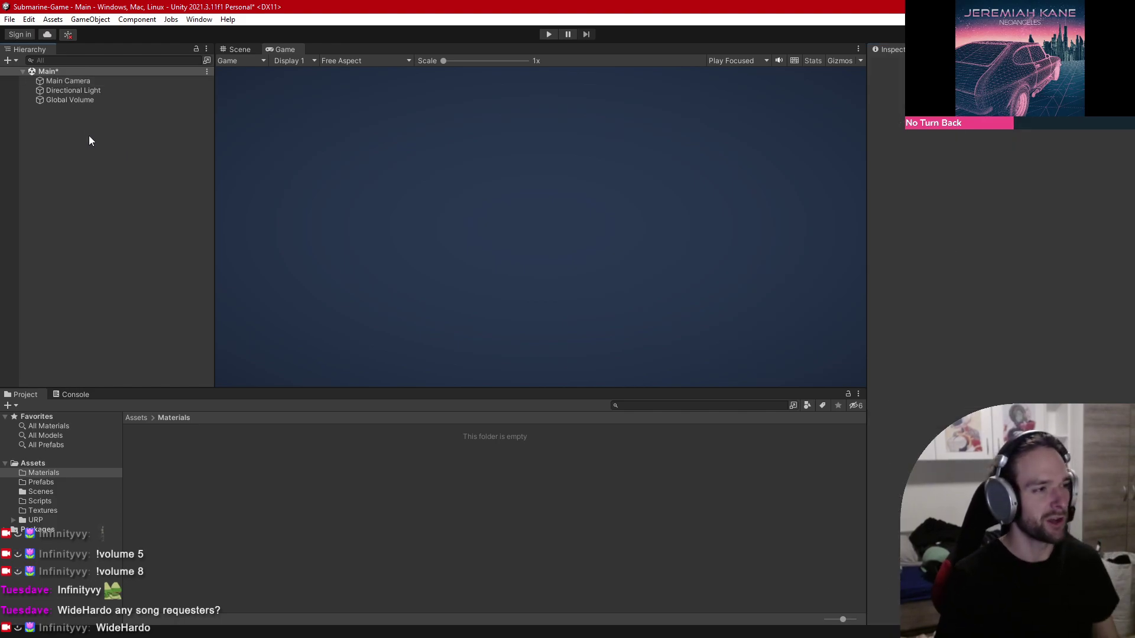
Step: Examine the component settings of the Main Camera, Directional Light and Global Volume
click(73, 80)
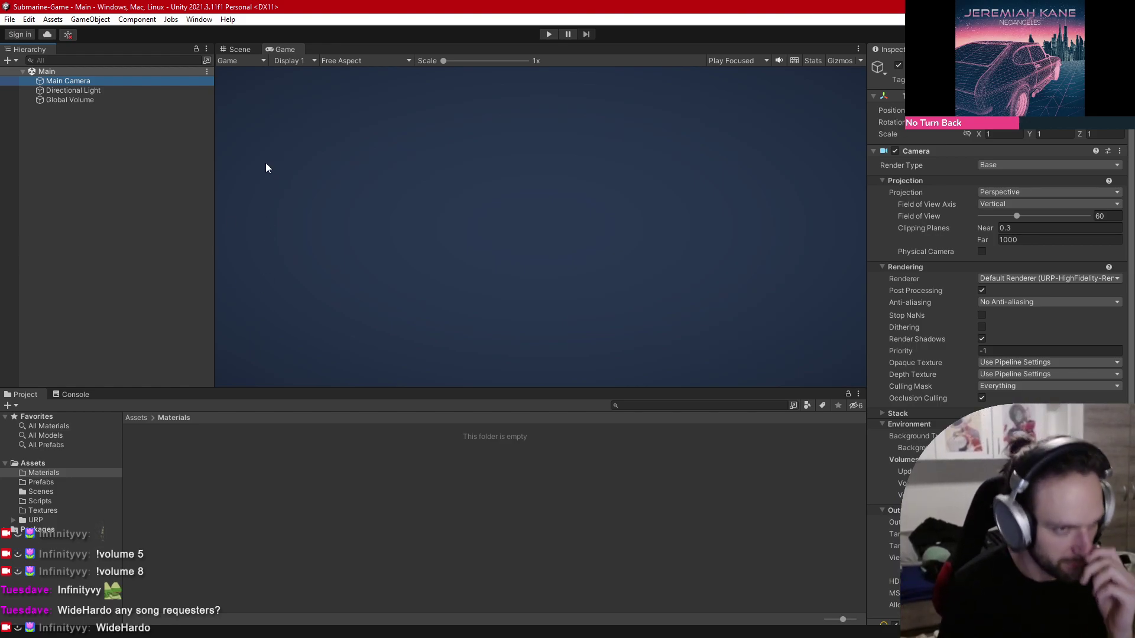
click(89, 90)
click(82, 98)
click(74, 81)
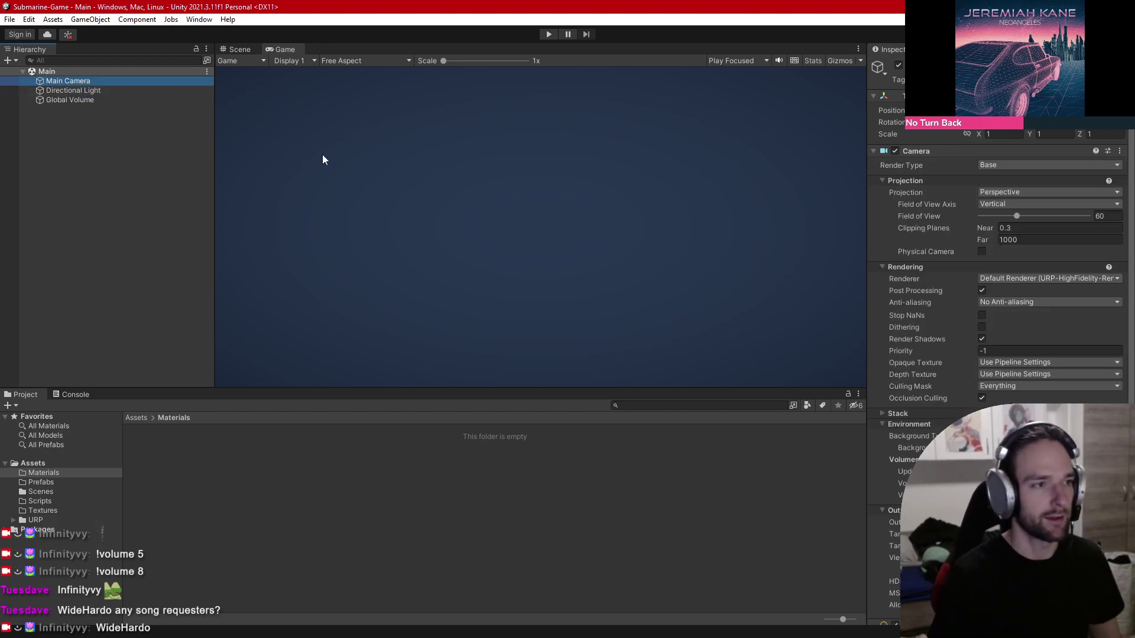
click(87, 91)
click(85, 81)
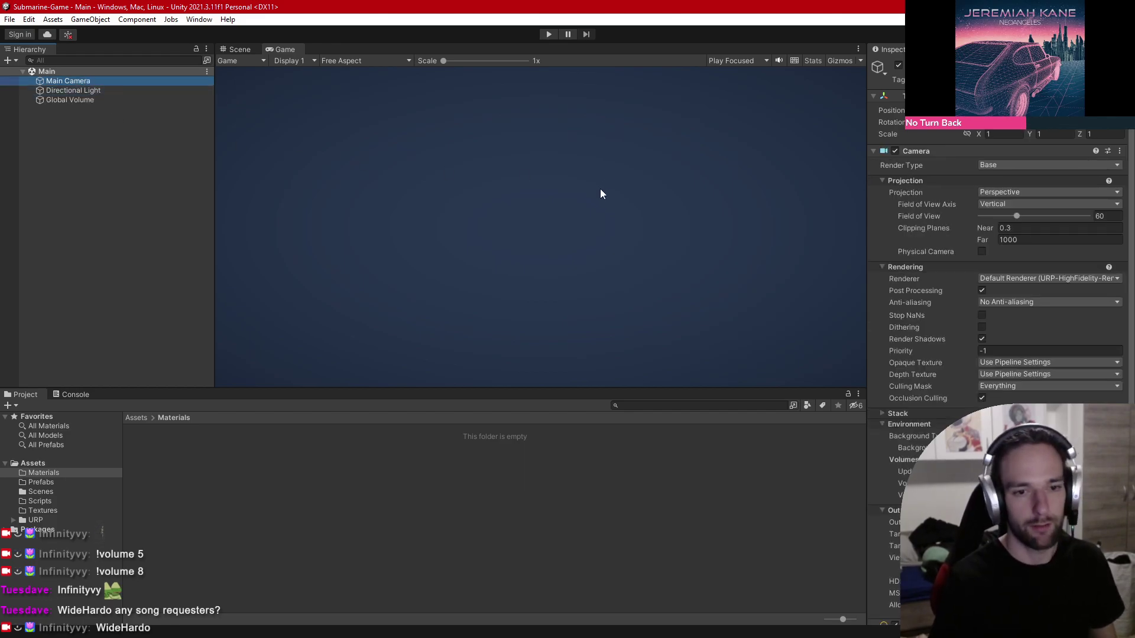
click(91, 99)
click(83, 81)
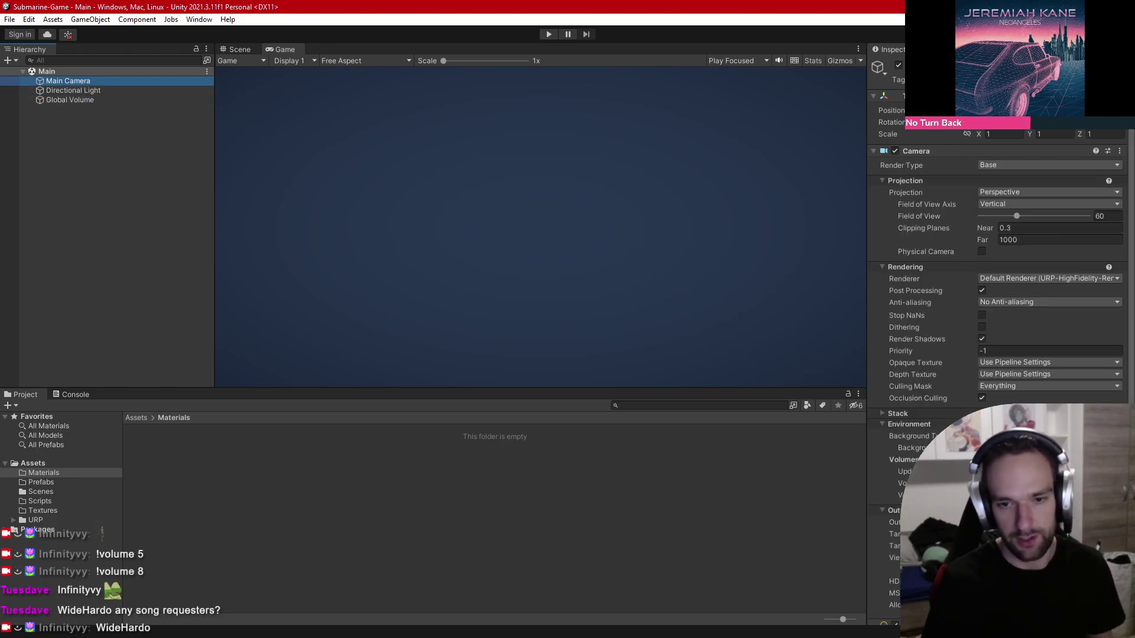
Step: Switch to the browser, look through the Submarine Game Idea document's gameplay sections and outline, and return to Unity
key(super+d)
key(super+d)
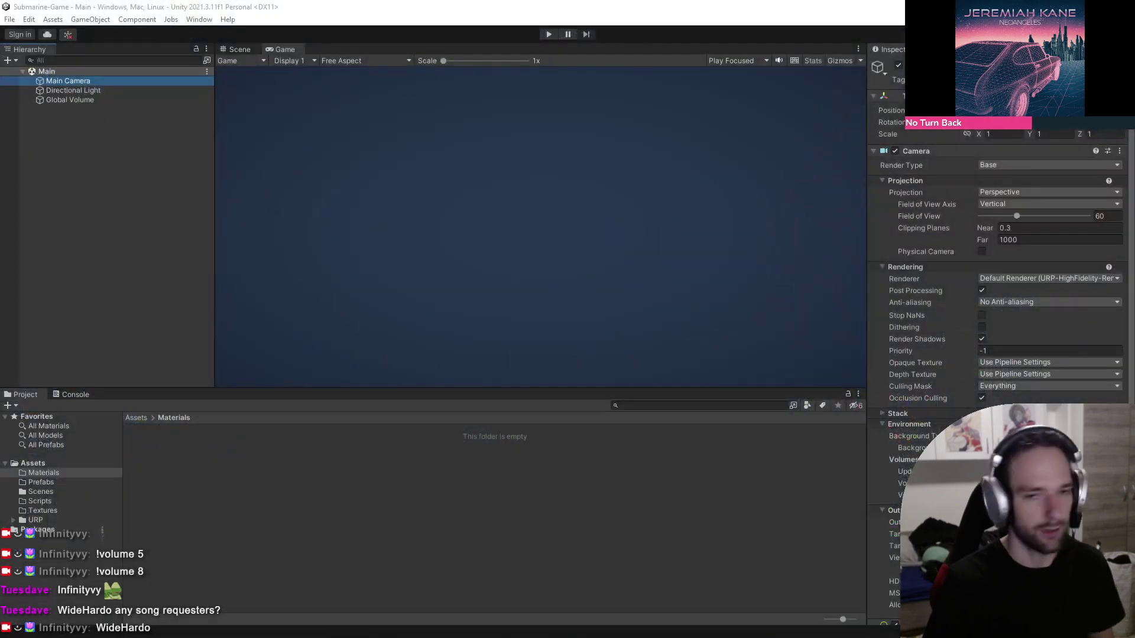
key(alt+Tab)
click(98, 9)
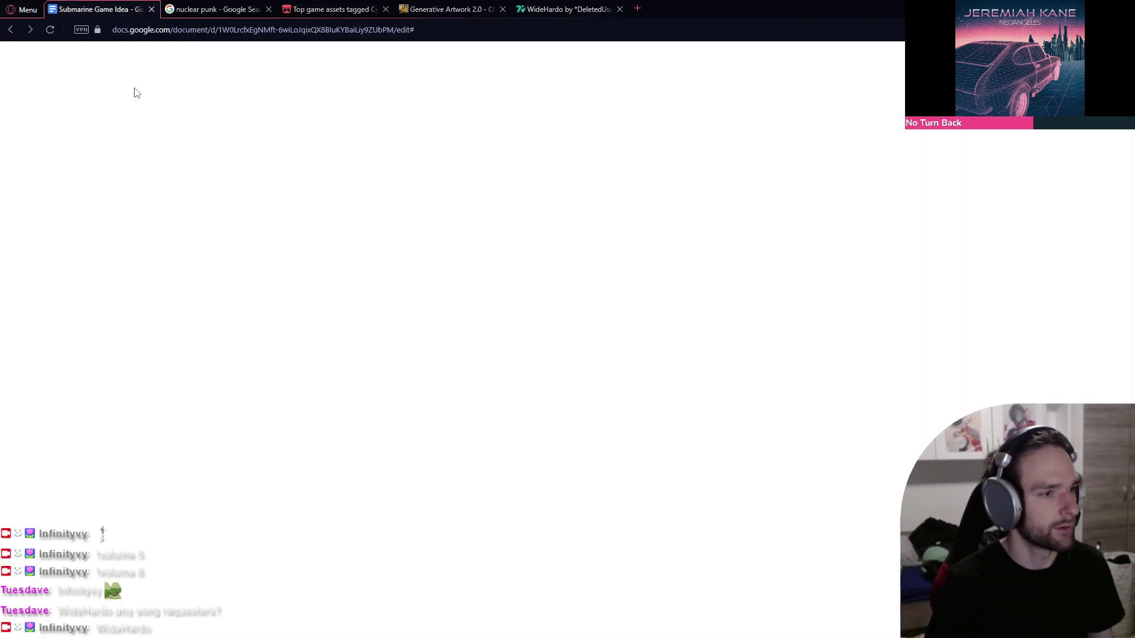
scroll(430, 333, down, 20)
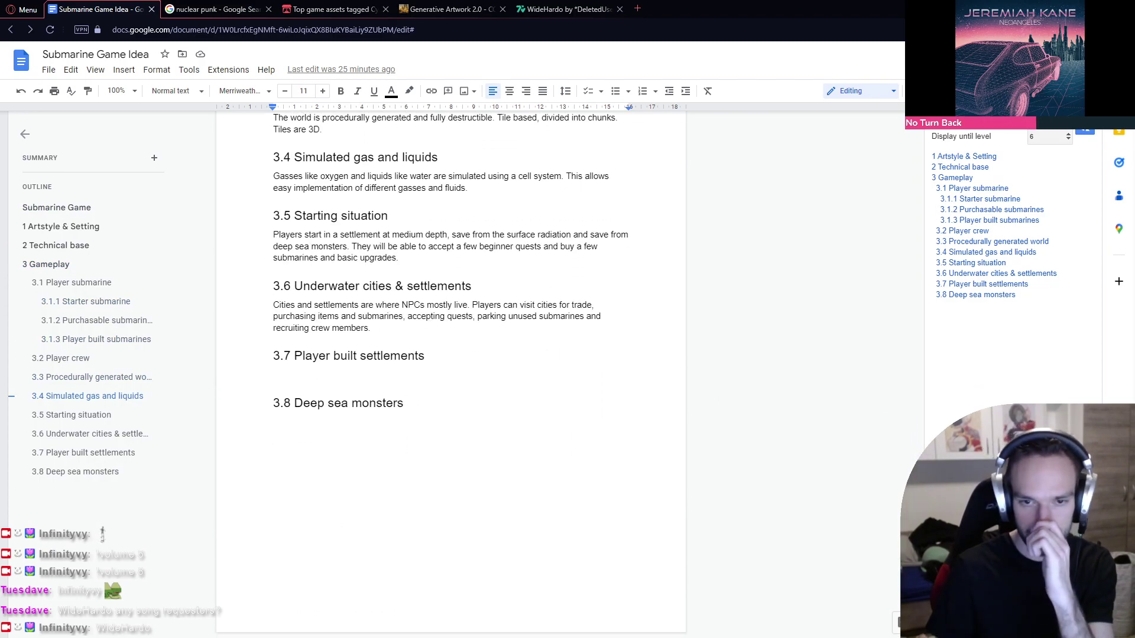
scroll(579, 379, up, 20)
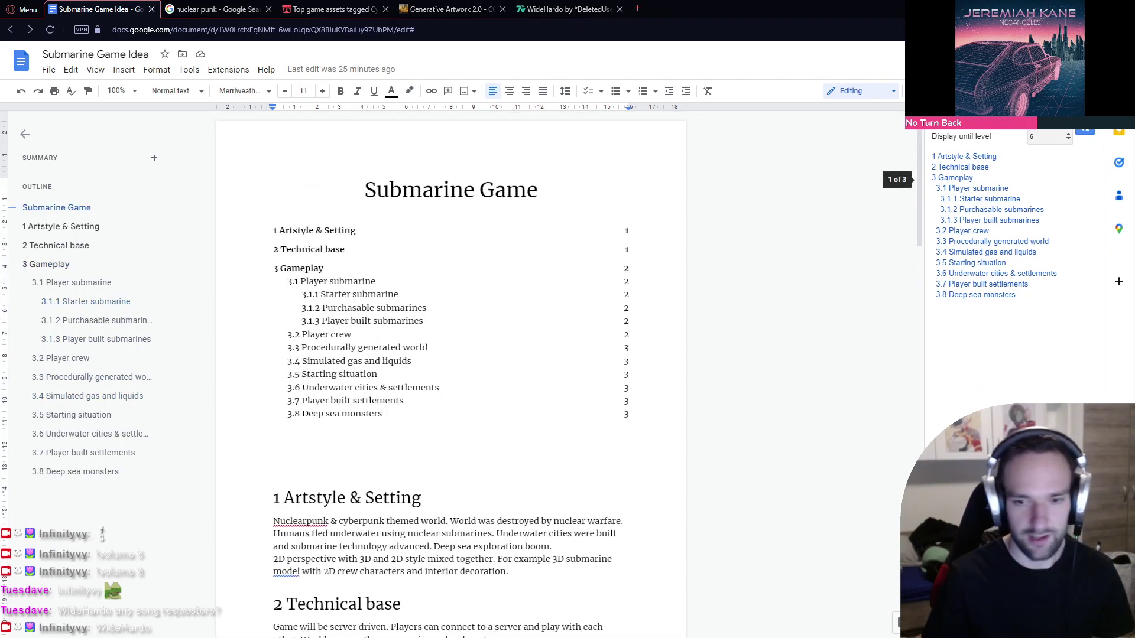
key(alt+Tab)
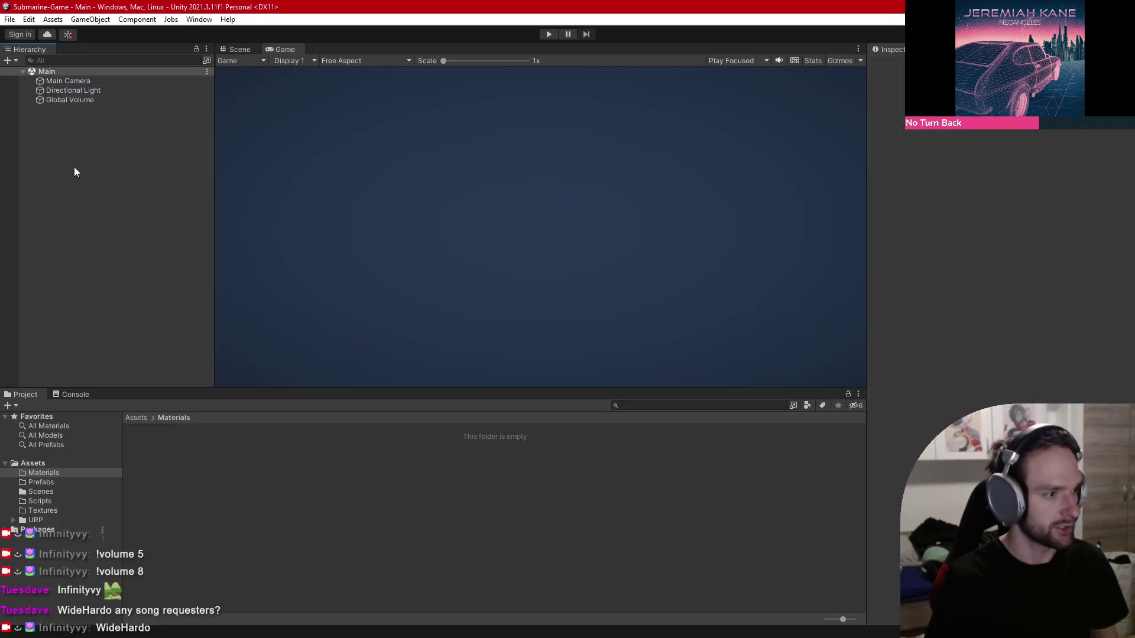
click(136, 418)
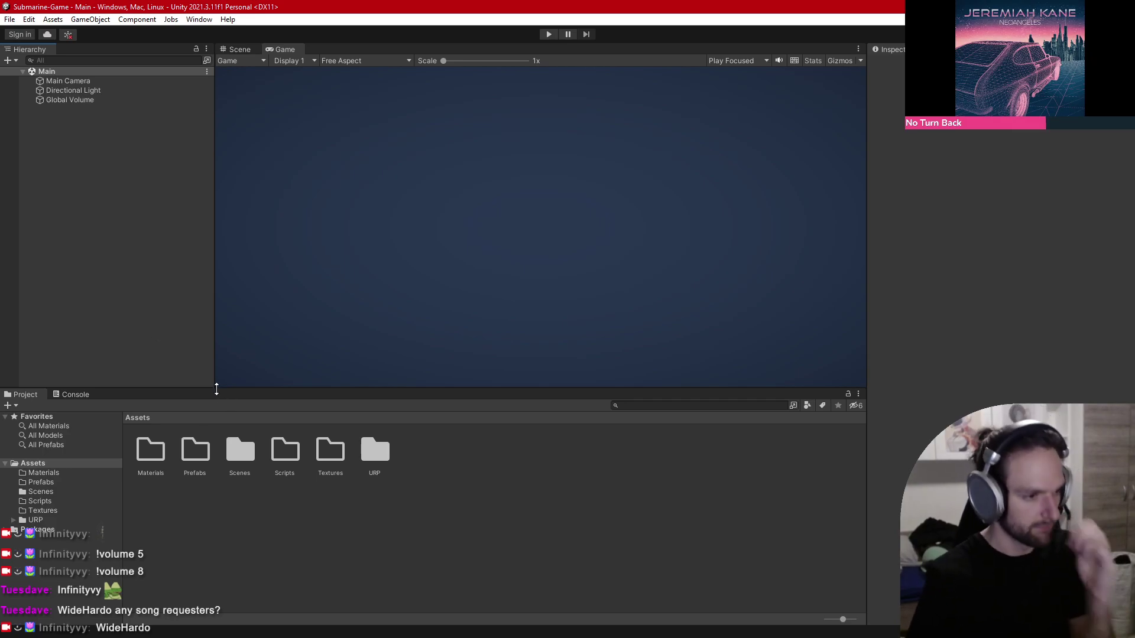
right_click(460, 474)
click(435, 520)
double_click(151, 452)
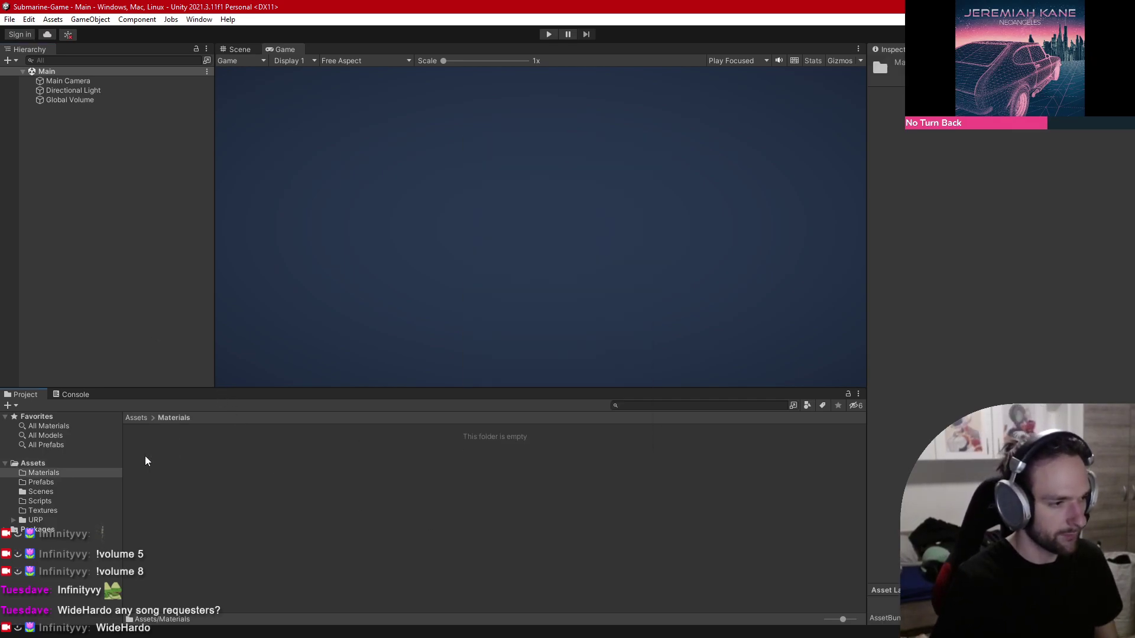
Step: Add a folder named Shaders inside the Materials folder
right_click(244, 490)
mouse_move(360, 193)
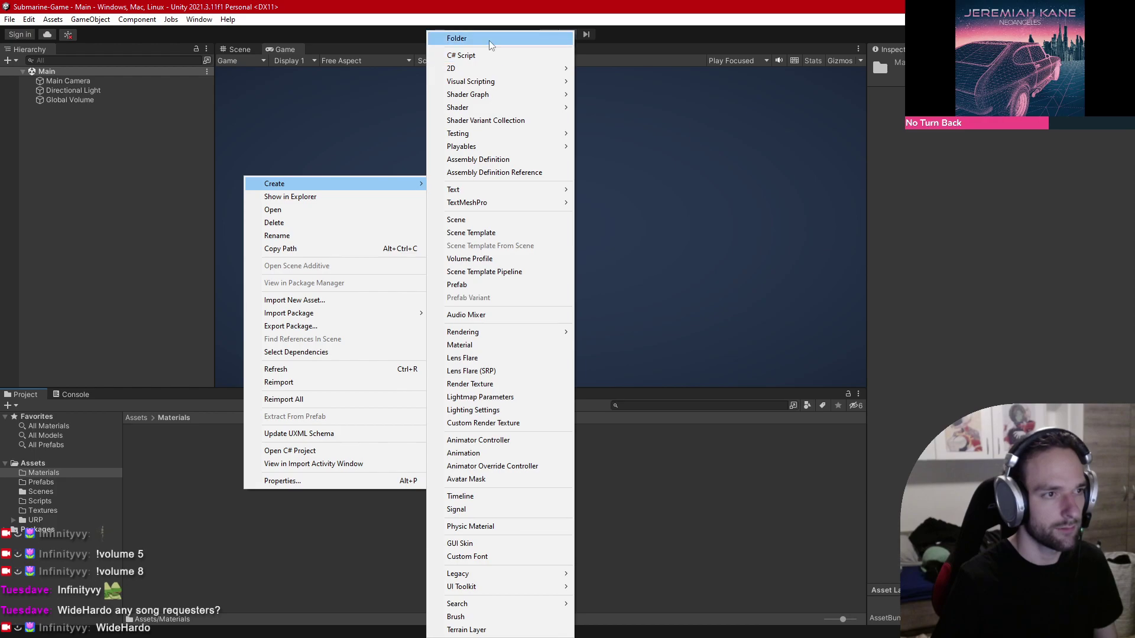
click(488, 39)
text(Shaders)
key(Return)
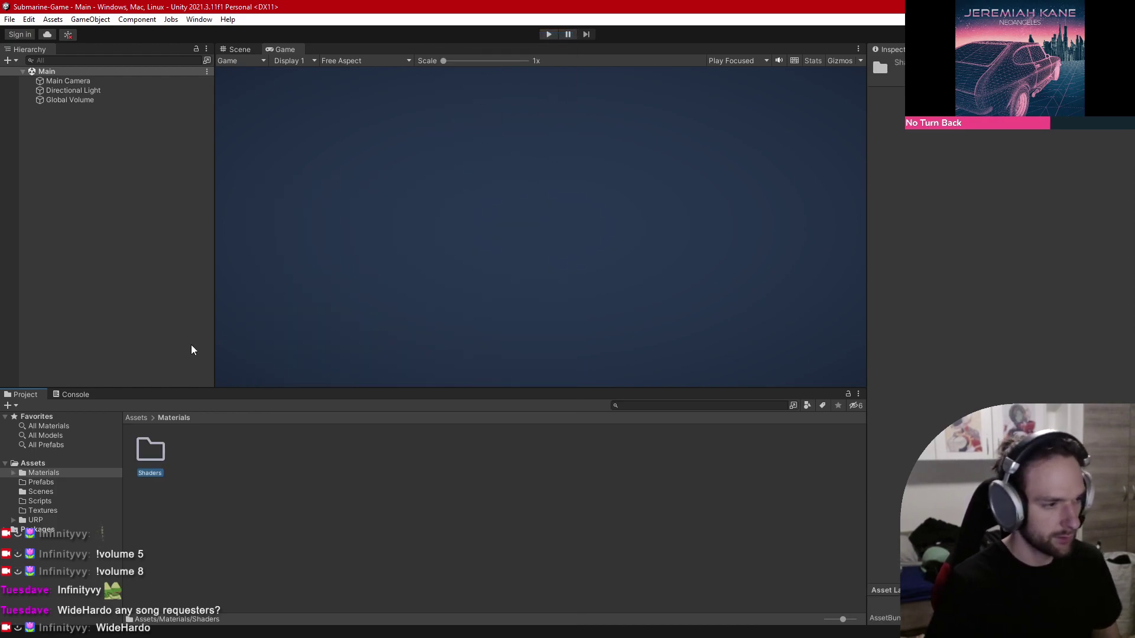